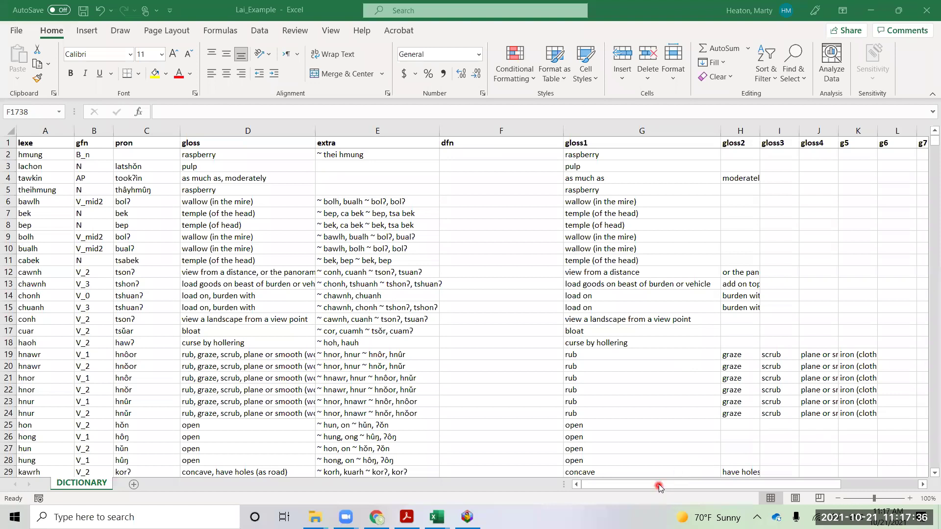
Step: Scroll across the Lai_Example DICTIONARY sheet's gloss1–g9 columns to review the entries
left_click(691, 485)
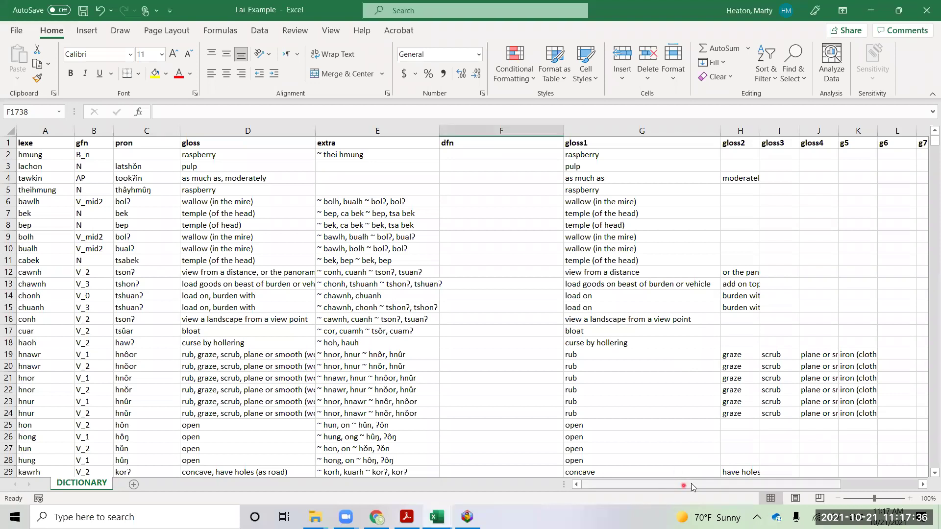
left_click(923, 485)
left_click(923, 485)
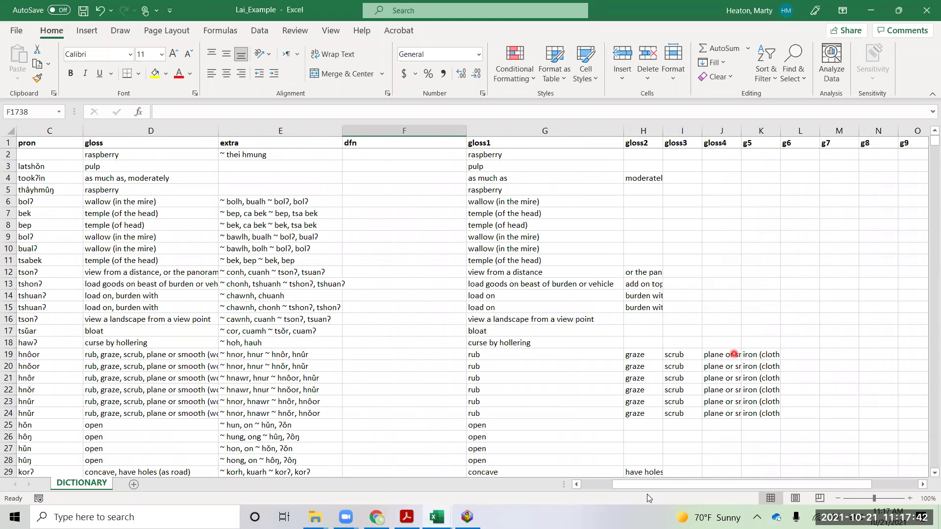
left_click(577, 485)
left_click(576, 485)
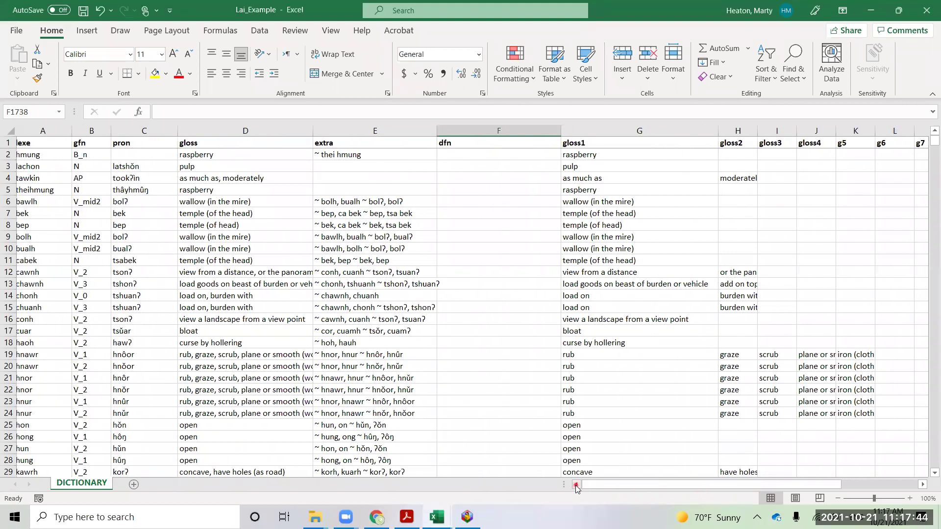
scroll(478, 361, "down", 4)
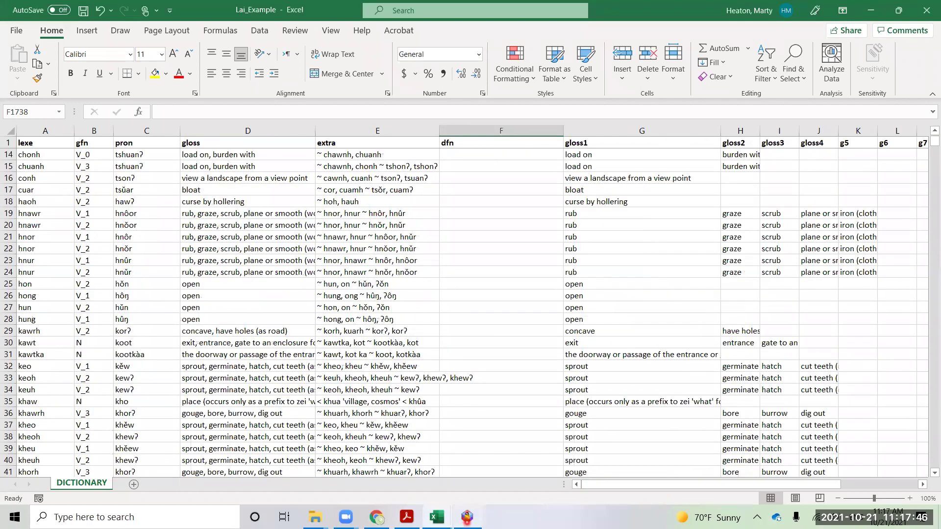
mouse_move(436, 517)
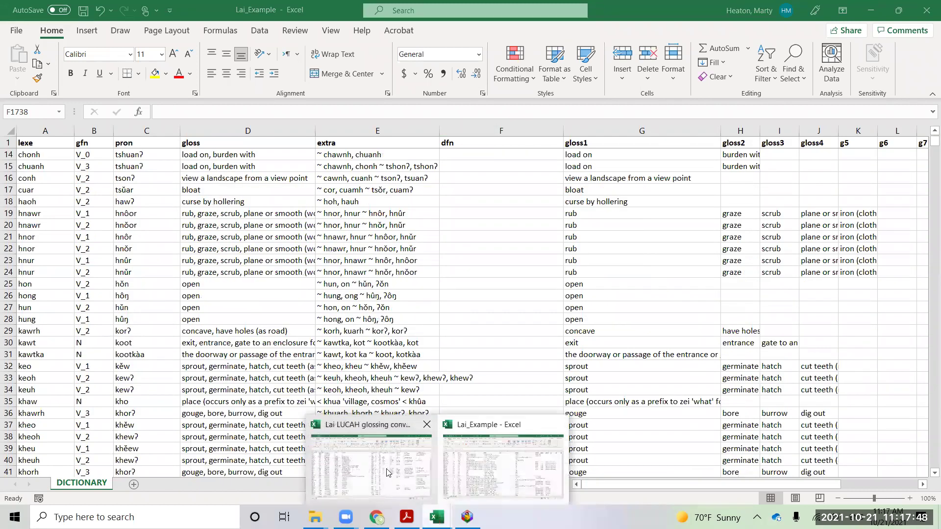
Step: Switch to the Lai LUCAH glossing conventions workbook to view its morpheme and gloss table
left_click(376, 457)
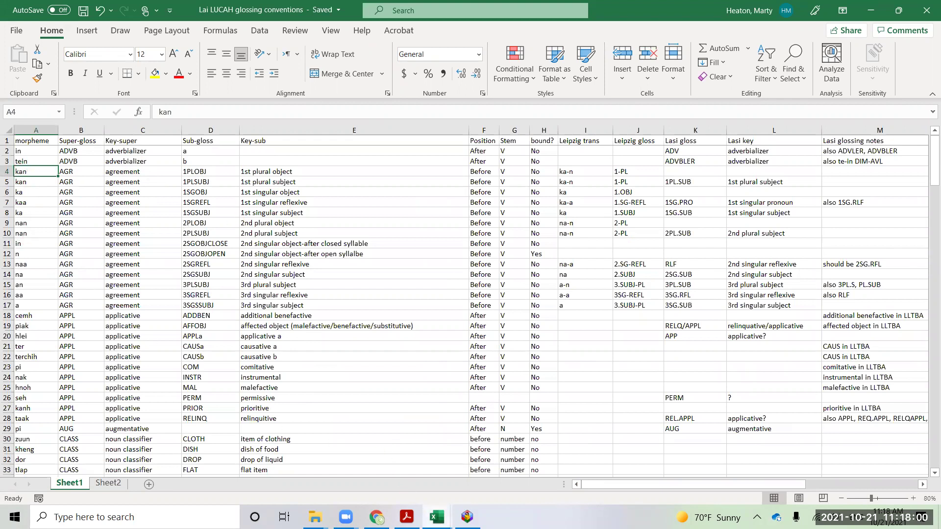
mouse_move(436, 517)
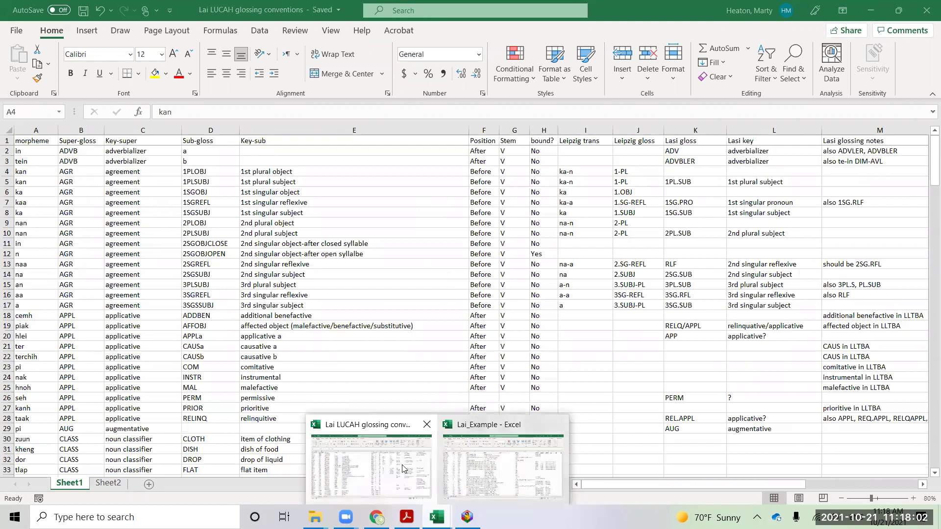
Step: Review the appended affix entries near row 9500 of Lai_Example, then move to the Colab import notebook
left_click(482, 458)
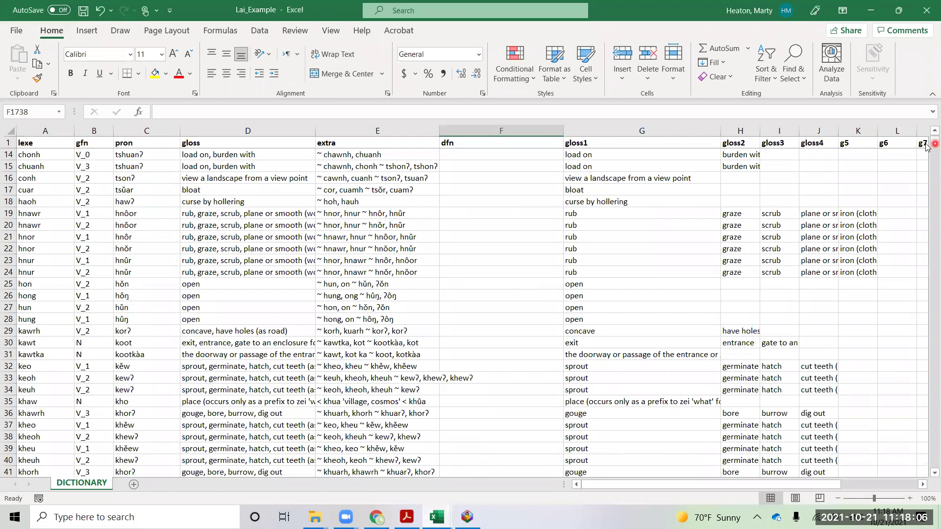
left_click_drag(935, 146, 800, 387)
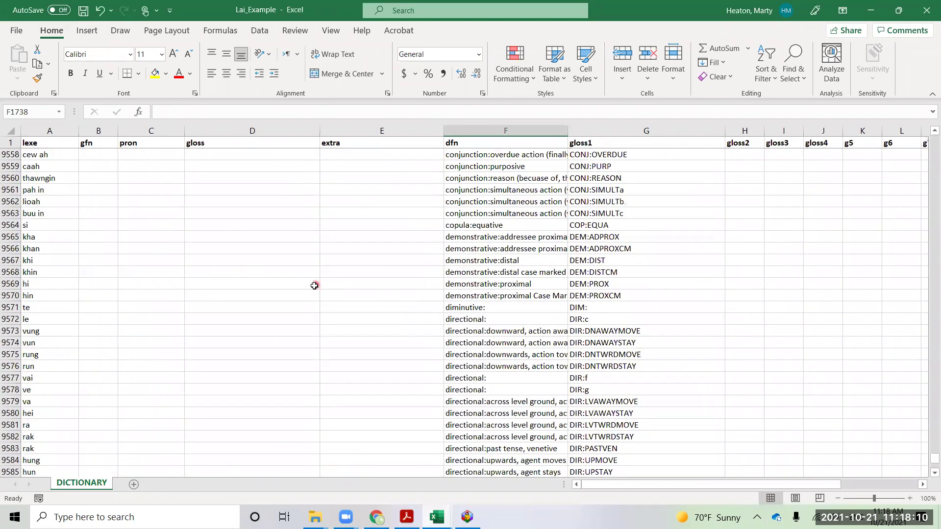
scroll(313, 286, "up", 13)
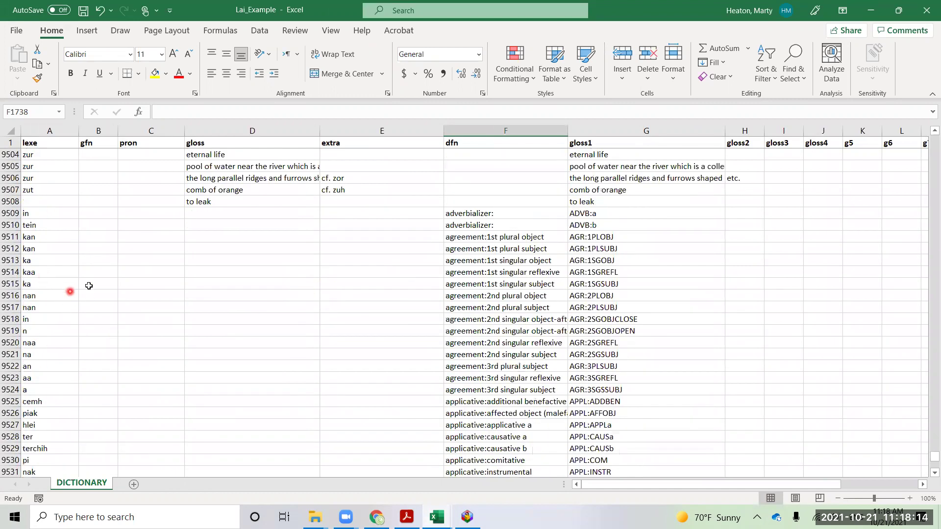
scroll(137, 287, "up", 4)
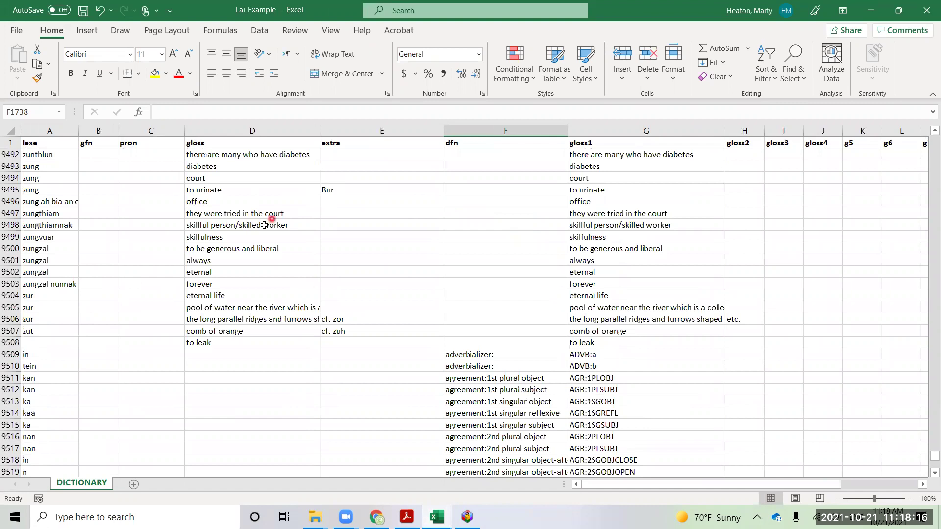
scroll(348, 234, "down", 1)
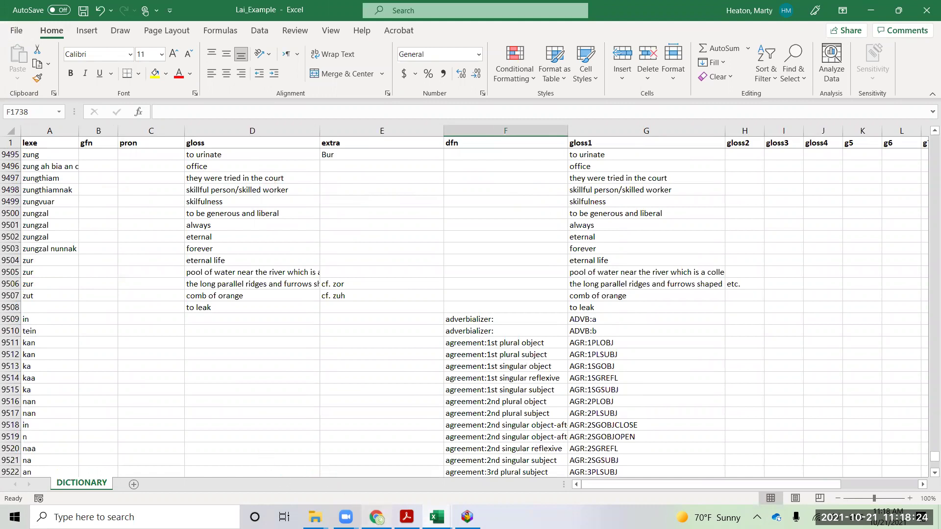
left_click(377, 517)
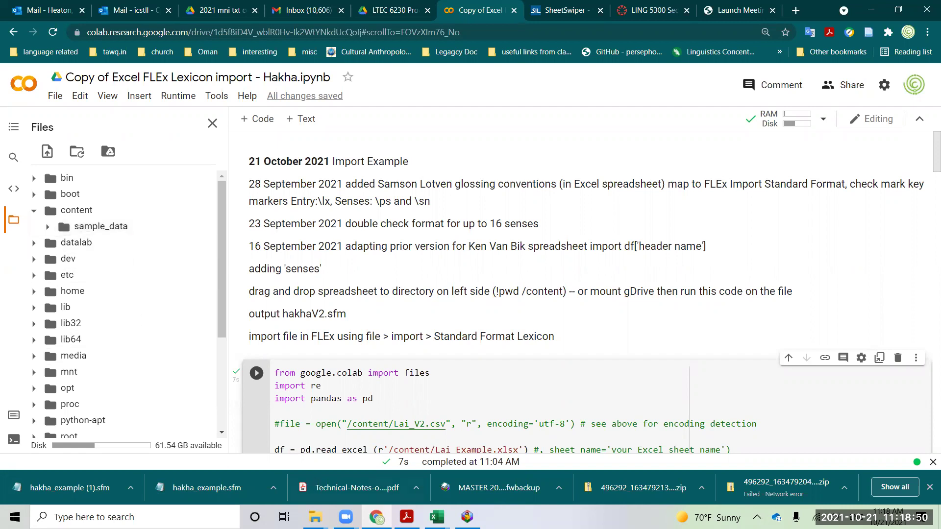
Step: Upload Lai_Example.xlsx from the Desktop folder into the Colab session's content folder
mouse_move(315, 517)
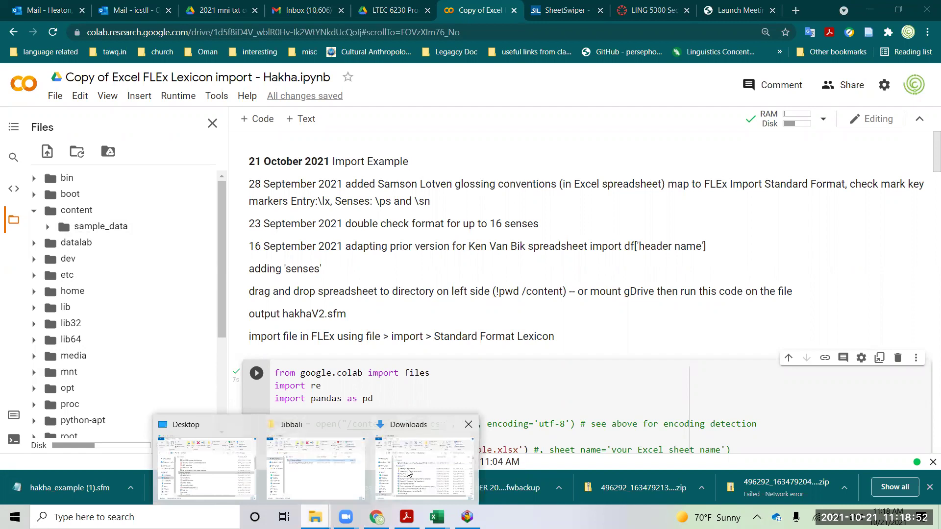
left_click(216, 468)
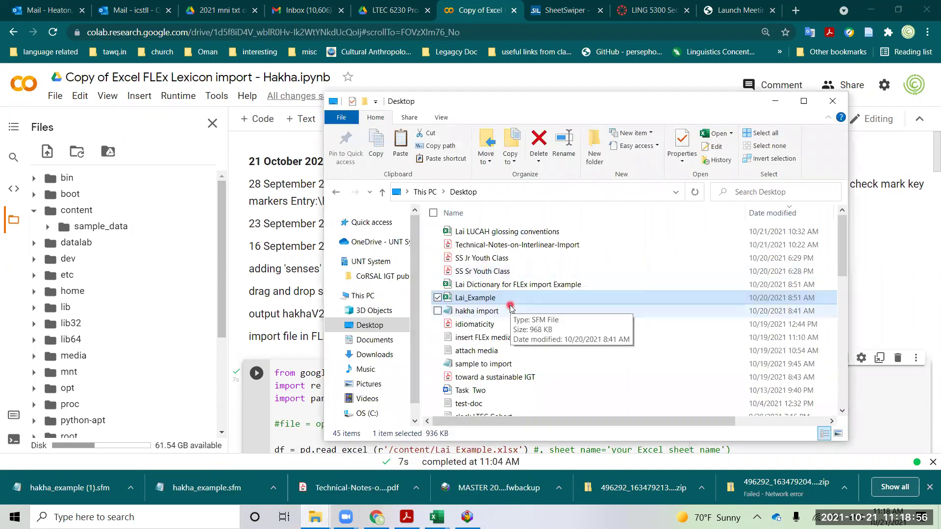
left_click_drag(479, 301, 128, 215)
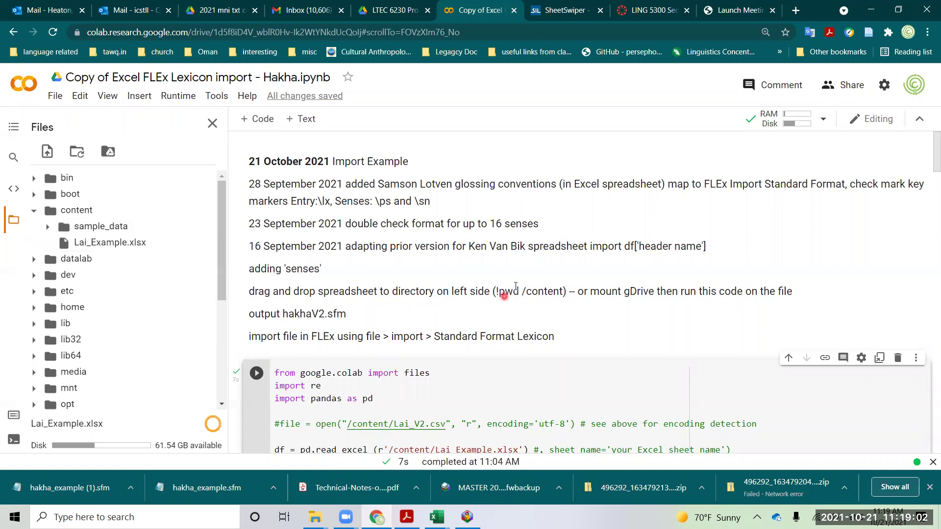
scroll(516, 287, "down", 10)
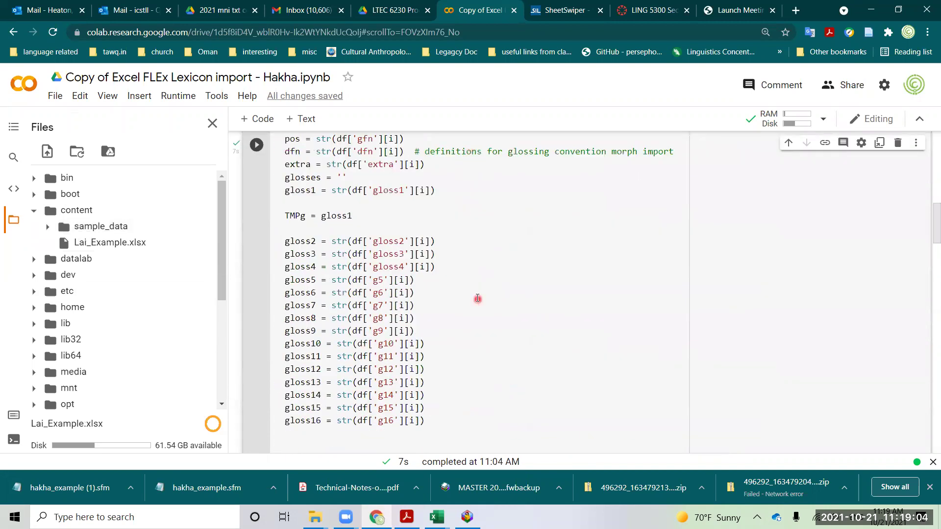
scroll(478, 298, "down", 15)
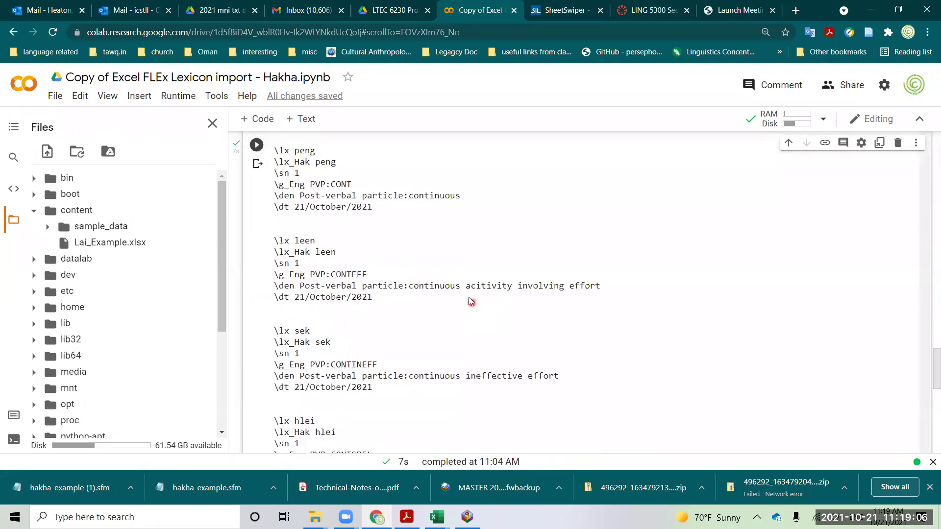
scroll(468, 297, "down", 15)
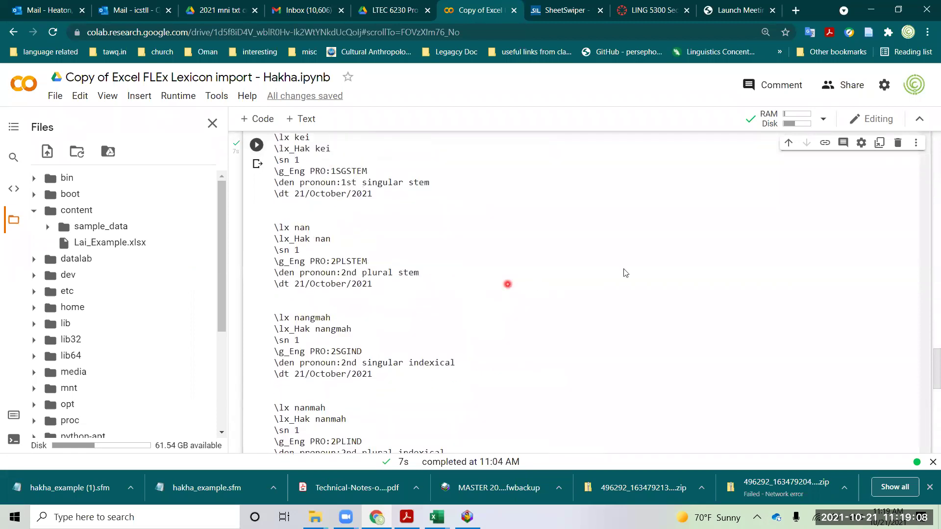
scroll(840, 235, "up", 10)
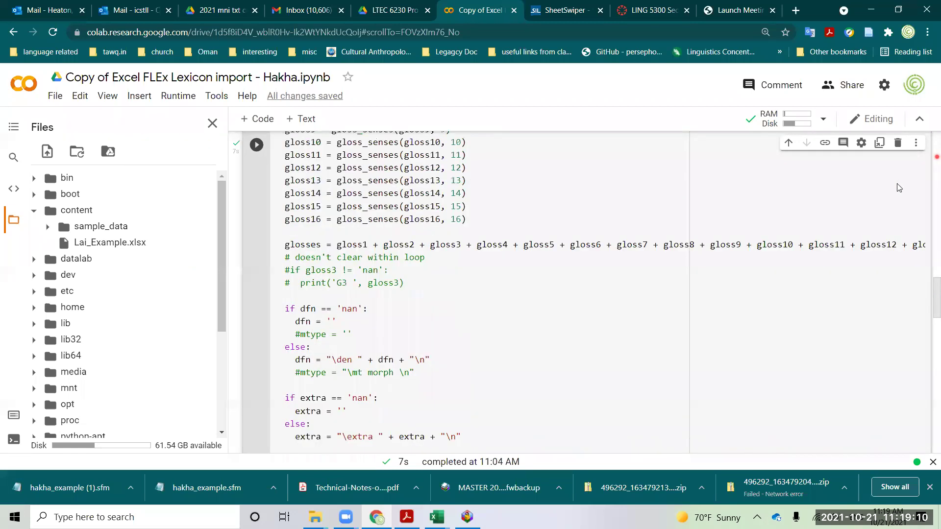
scroll(620, 309, "up", 20)
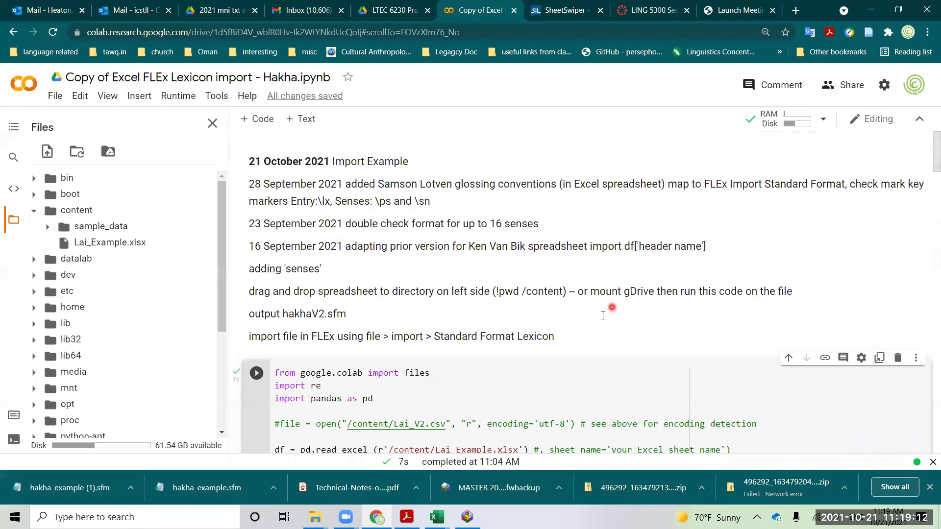
scroll(603, 315, "down", 3)
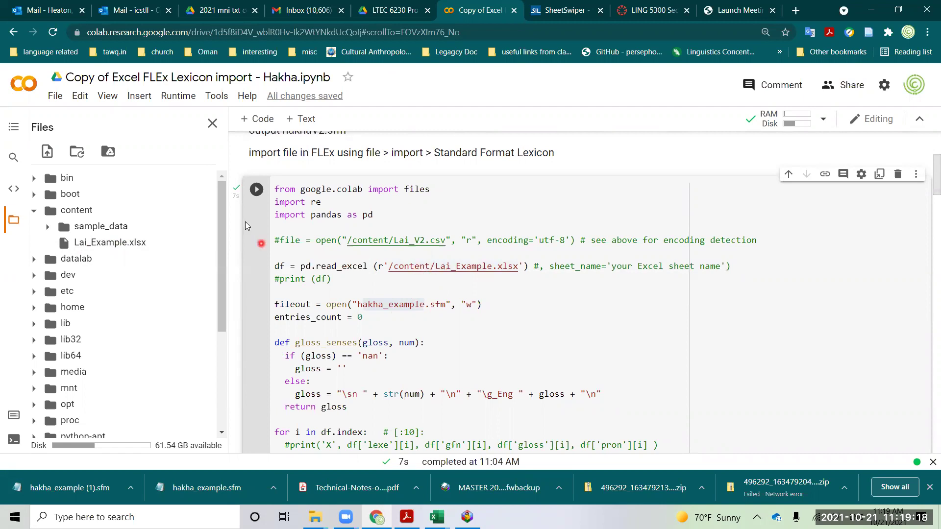
Step: Run the spreadsheet-to-SFM conversion cell and select the hakha_example output file name
left_click(257, 190)
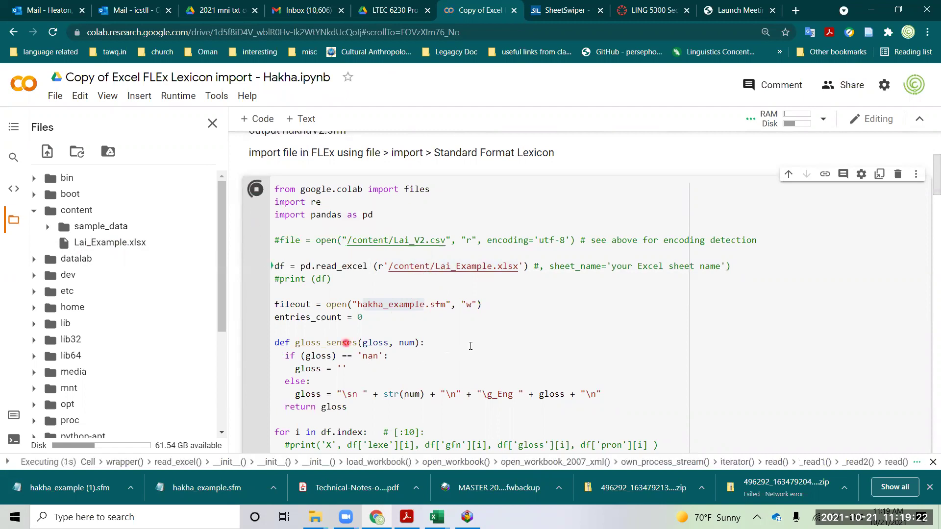
left_click(291, 306)
left_click_drag(358, 306, 427, 307)
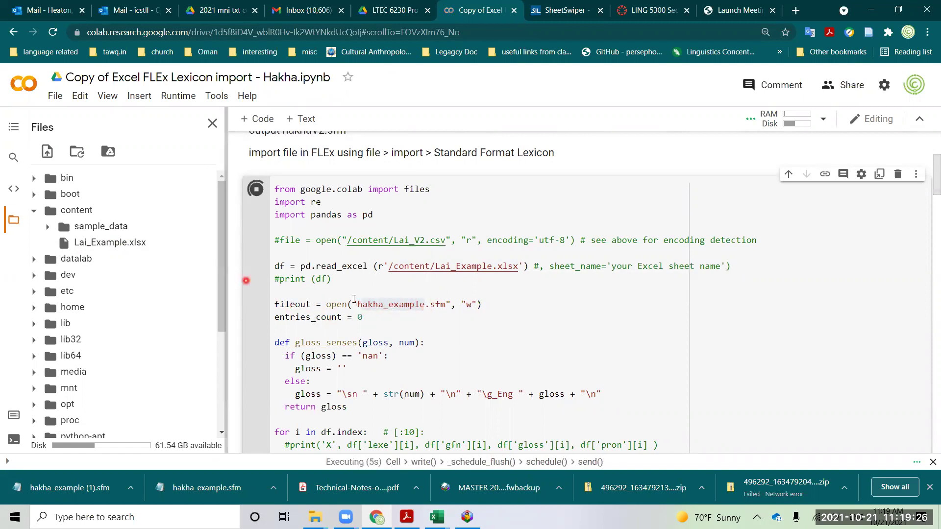
left_click(399, 317)
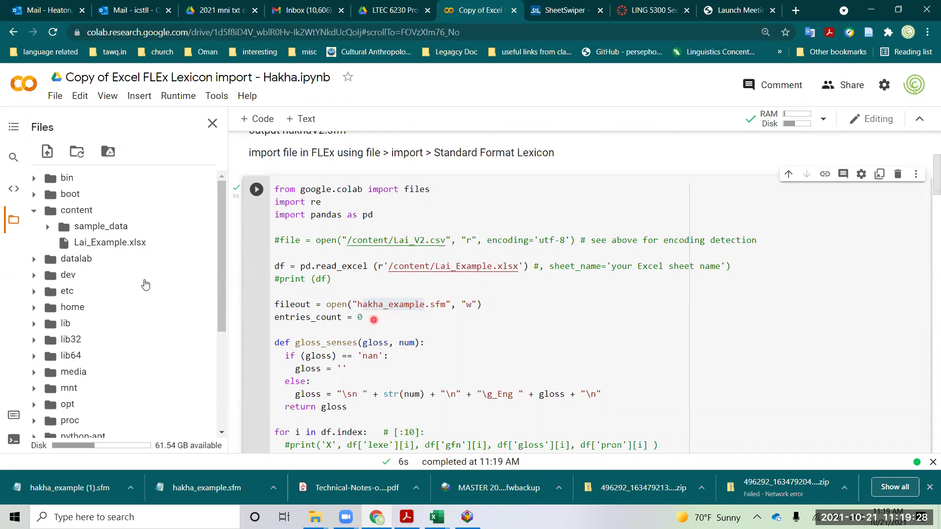
Step: Download hakha_example.sfm from the Files pane and switch to FieldWorks Language Explorer
left_click(107, 246)
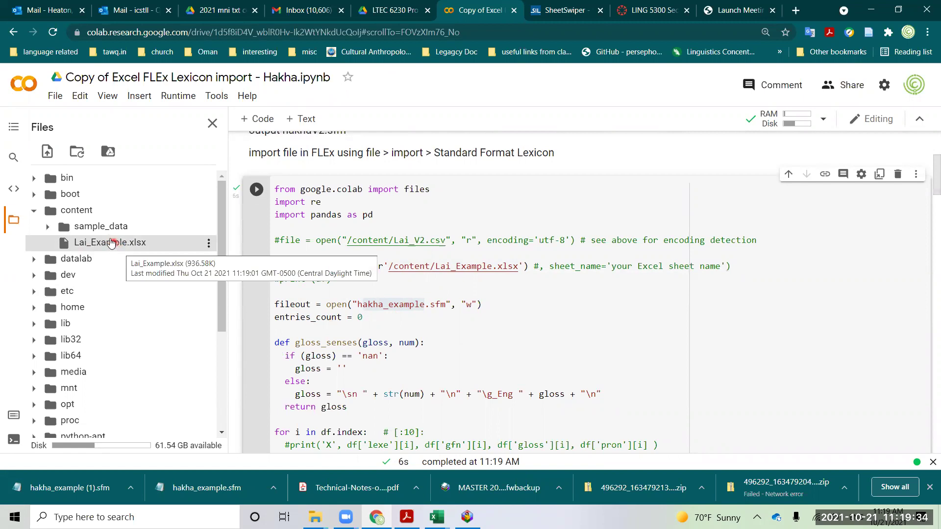
left_click(78, 212)
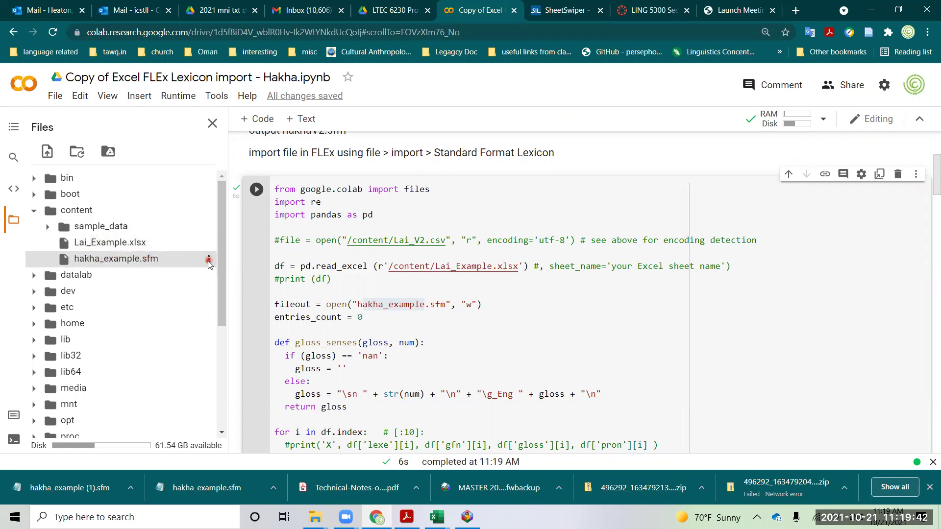
left_click(209, 259)
left_click(232, 276)
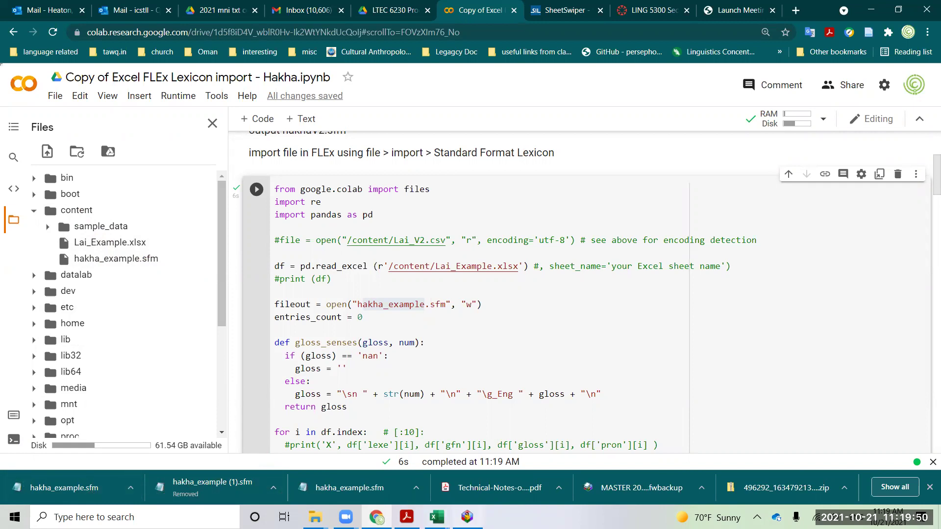
key("alt+Tab")
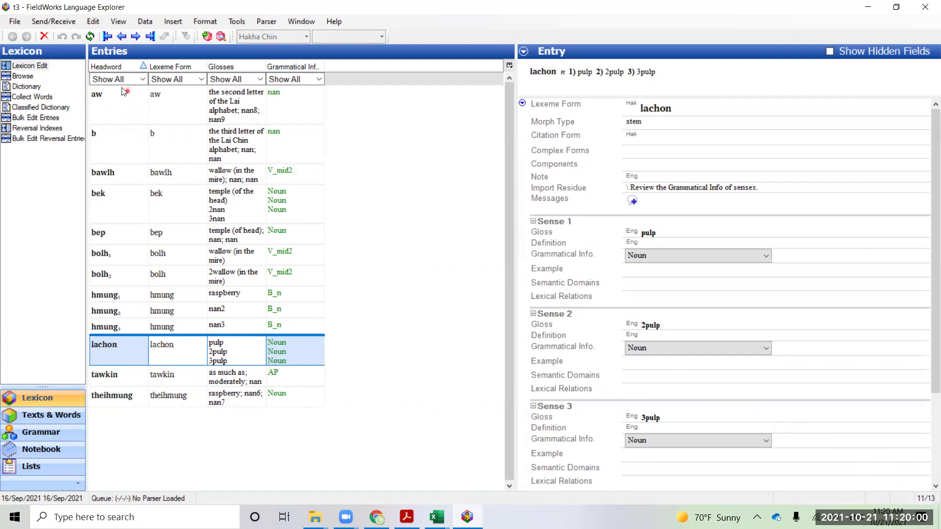
Step: Display the aw entry, glossed as the second letter of the Lai alphabet
left_click(123, 115)
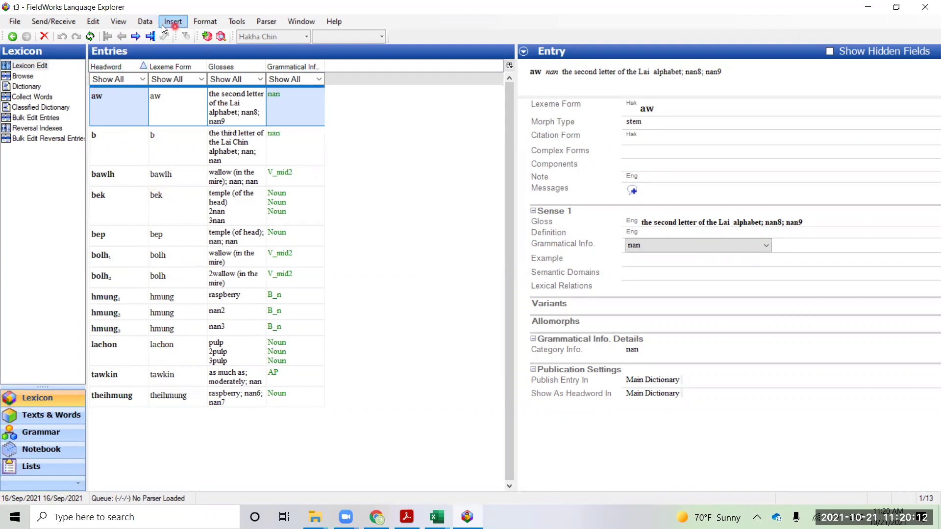
Step: Start a Standard Format Lexicon import of Downloads\hakha_example.sfm and advance to language mapping
left_click(62, 37)
left_click(15, 21)
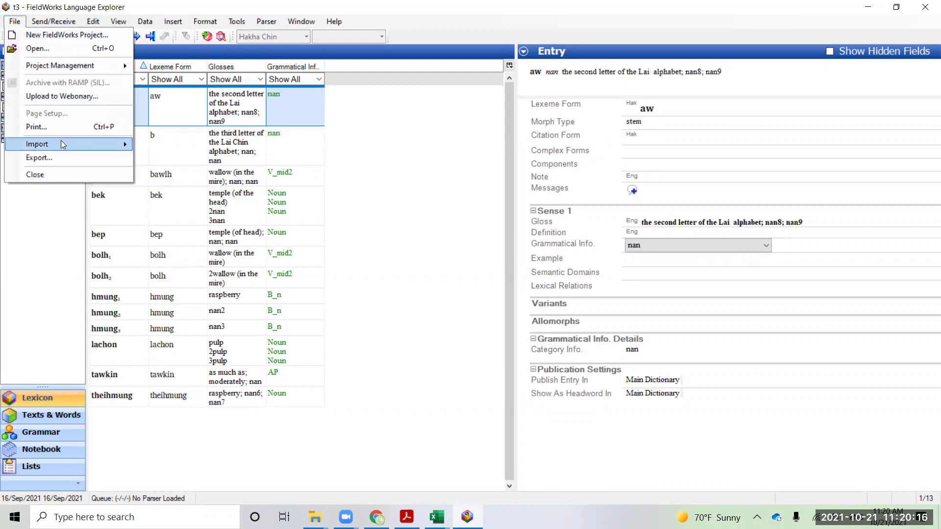
mouse_move(61, 140)
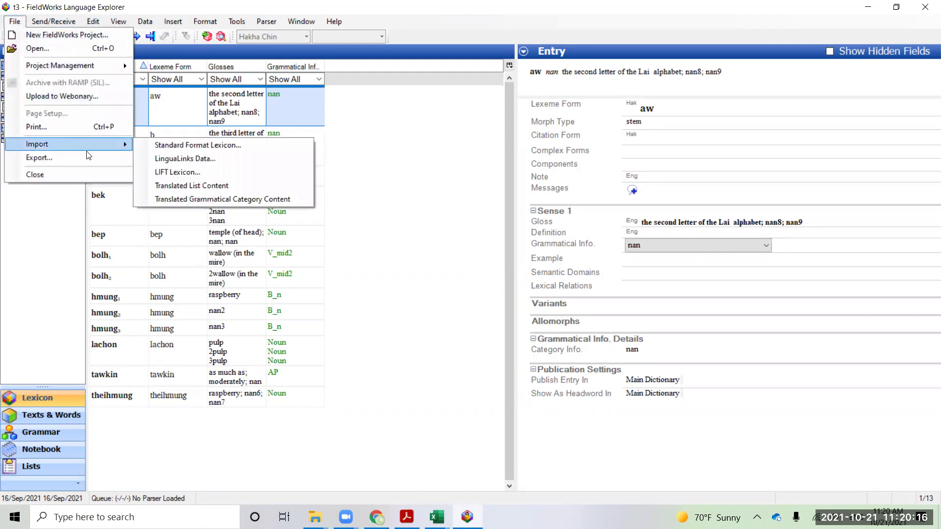
left_click(240, 147)
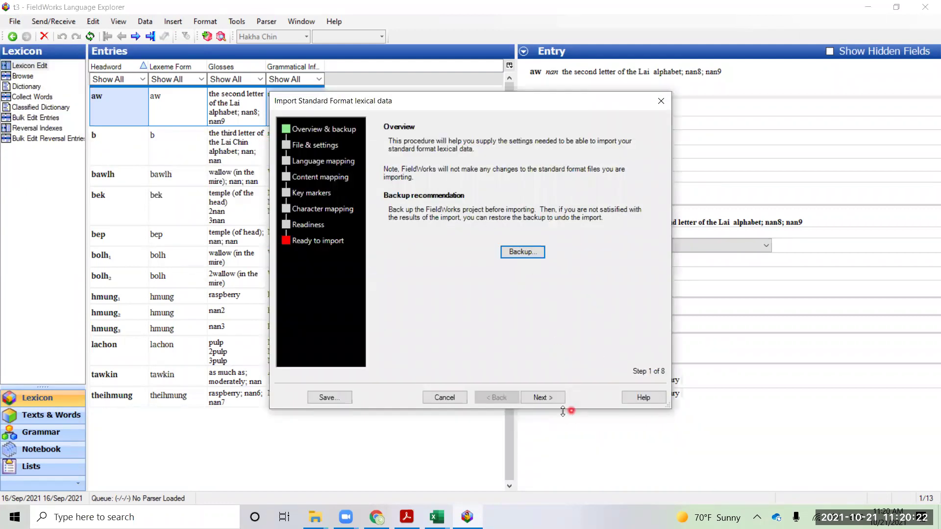
left_click(545, 398)
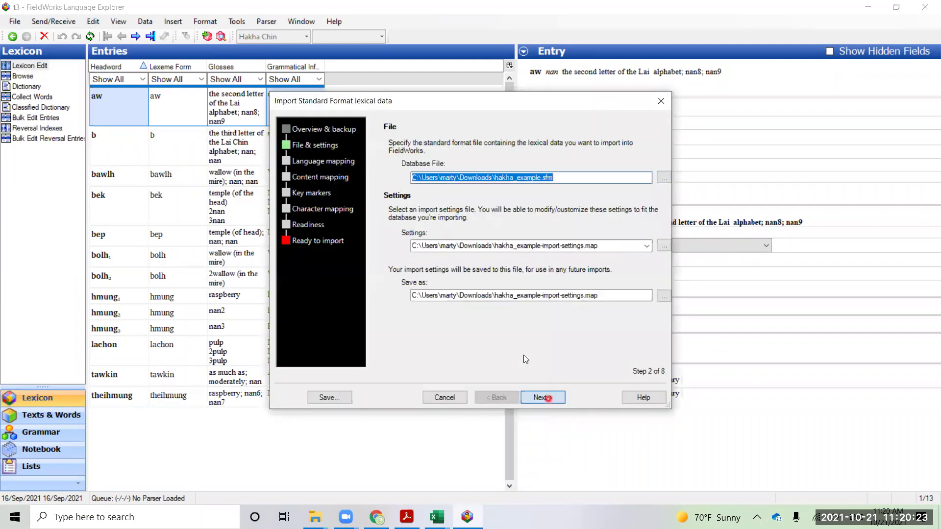
left_click(665, 178)
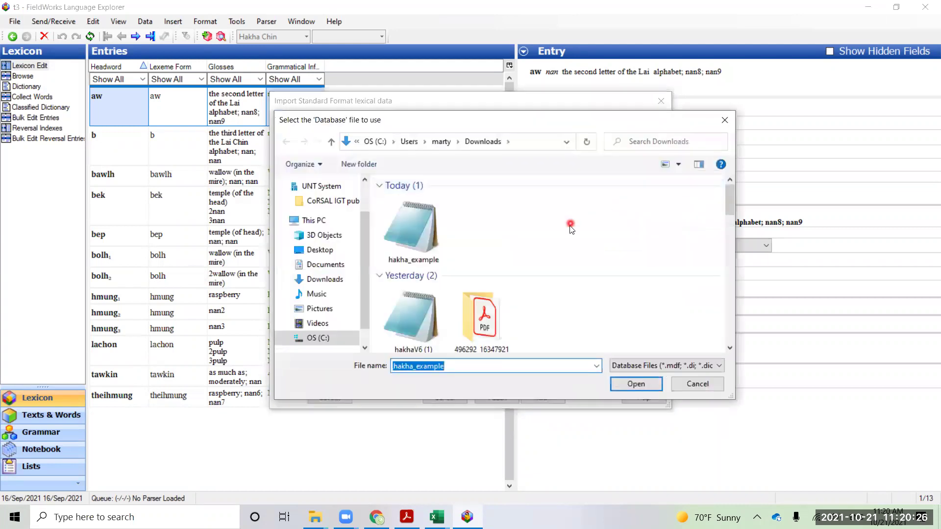
left_click(417, 231)
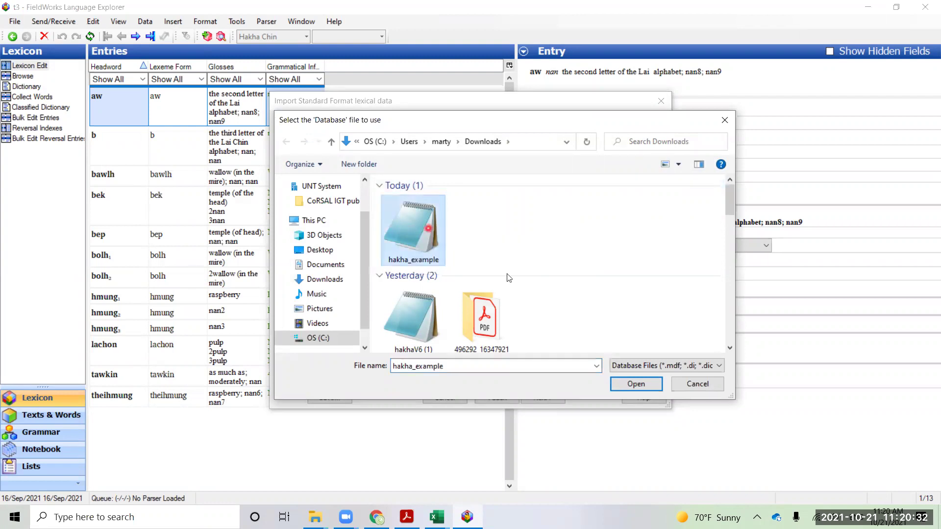
left_click(635, 385)
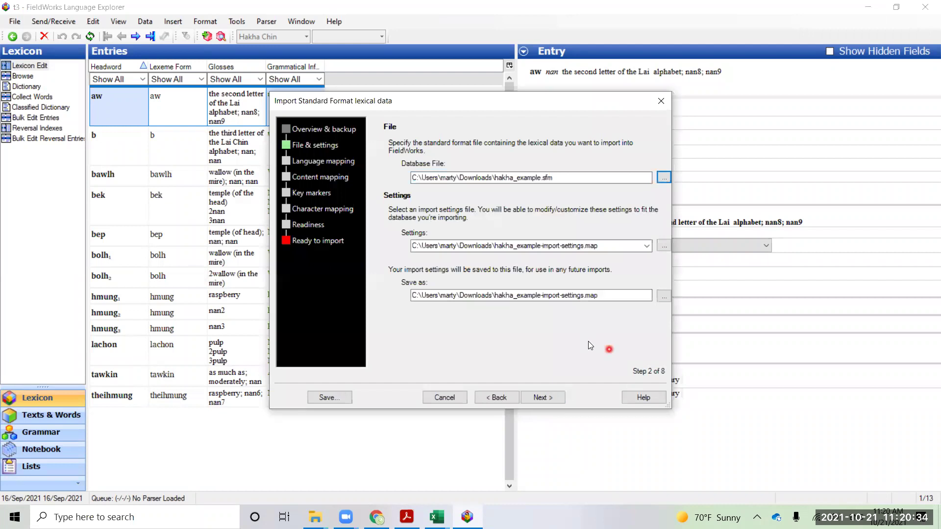
left_click(544, 398)
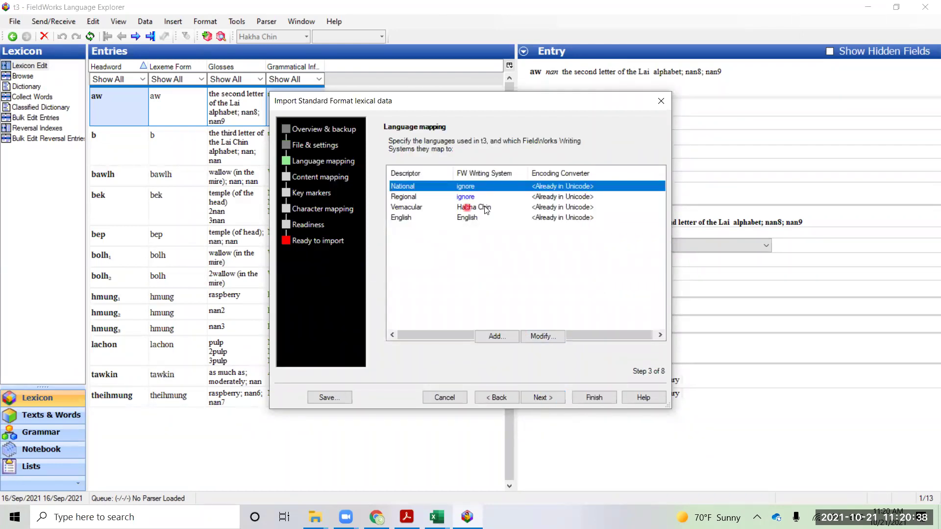
Step: Open the mapping settings for the \lx_Hak marker and clear its import-residue default
left_click(550, 398)
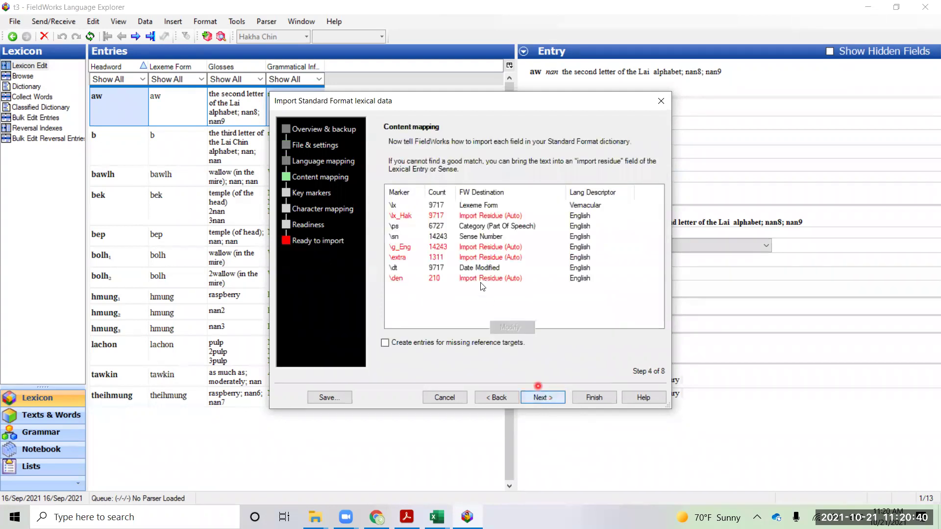
left_click(409, 217)
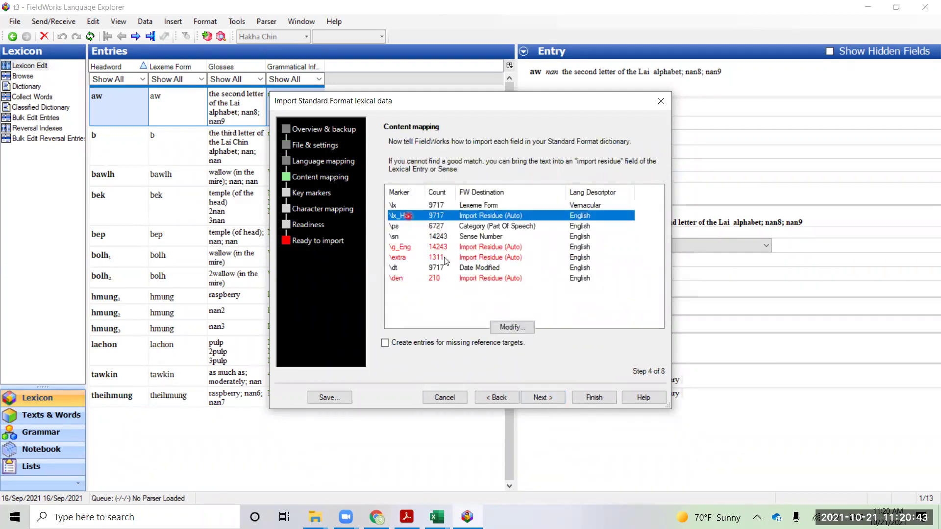
left_click(509, 326)
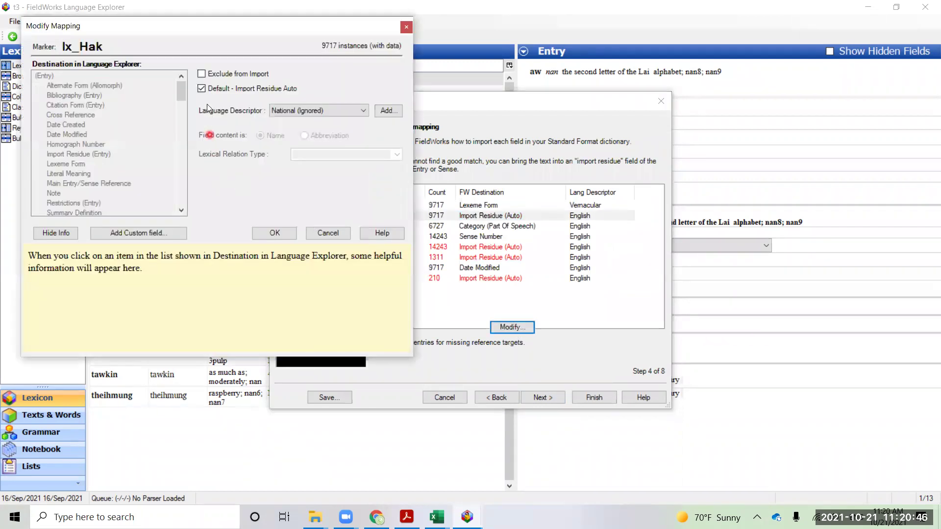
left_click(201, 89)
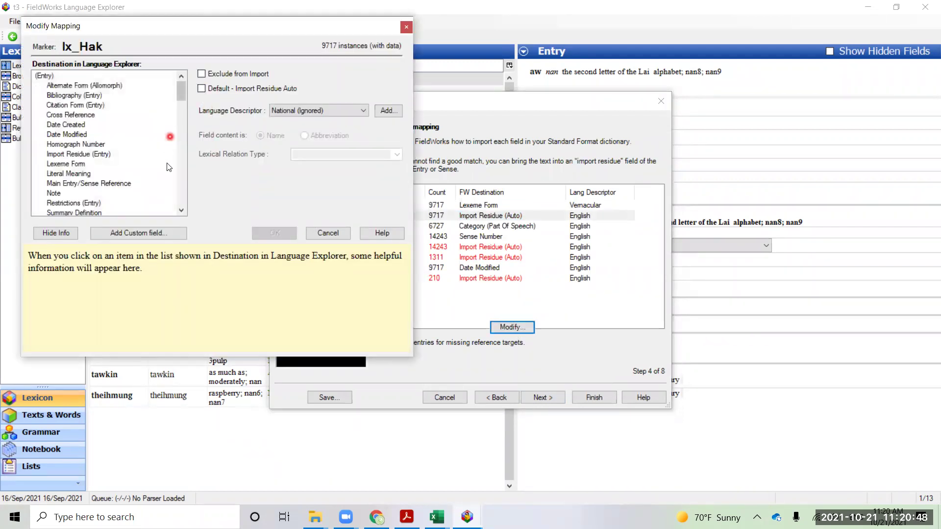
left_click(184, 189)
left_click(183, 189)
left_click(183, 189)
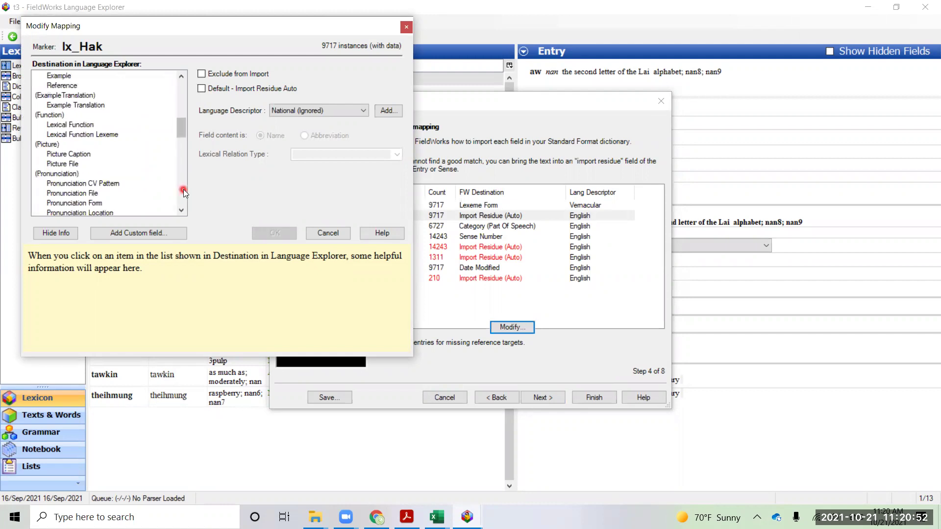
left_click(183, 189)
left_click(184, 189)
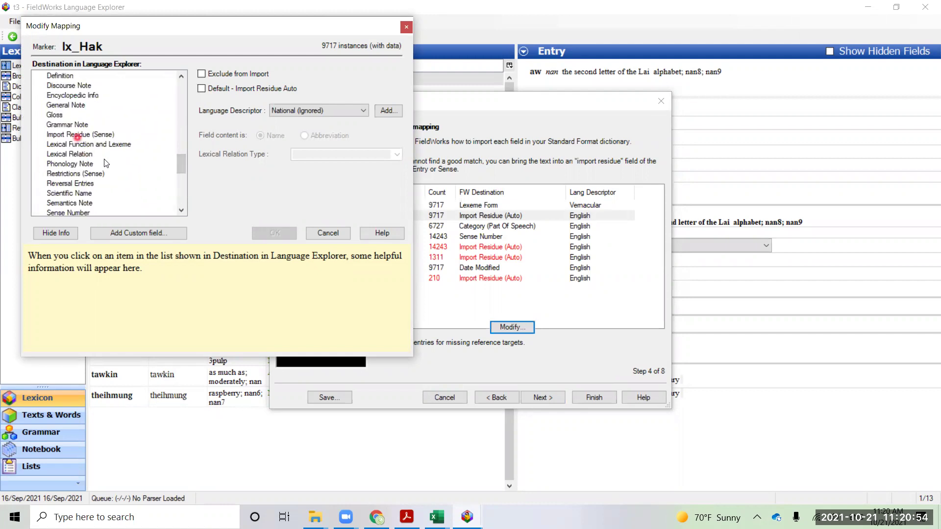
Step: Map \lx_Hak to Lexeme Form with Vernacular as its language descriptor
scroll(109, 167, "up", 2)
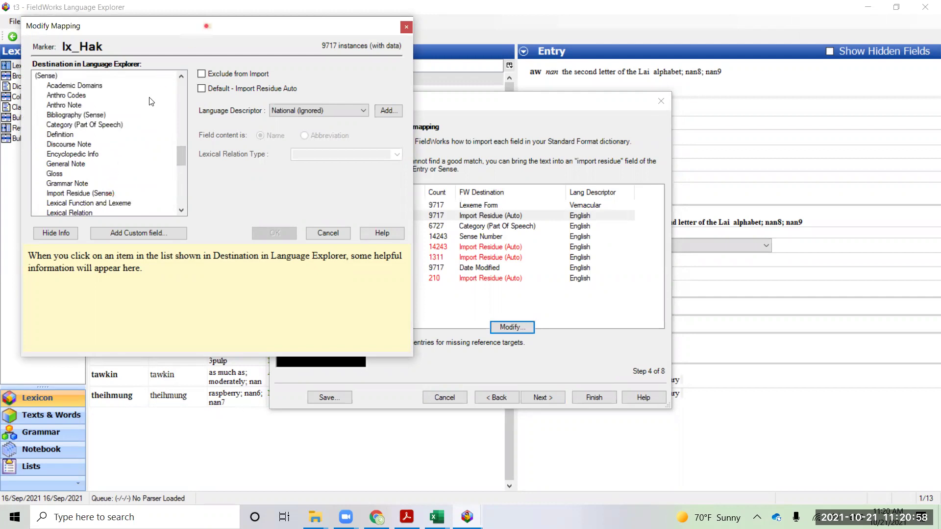
scroll(141, 202, "up", 6)
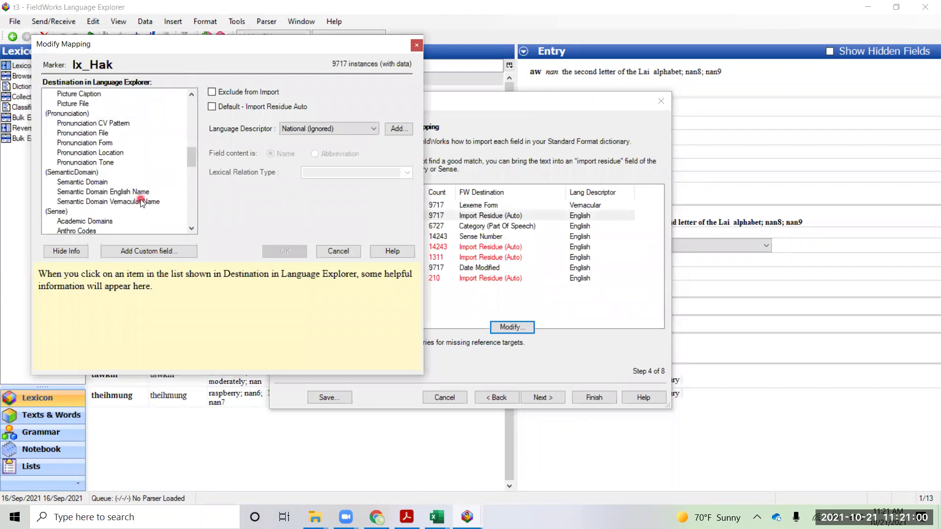
scroll(141, 201, "up", 6)
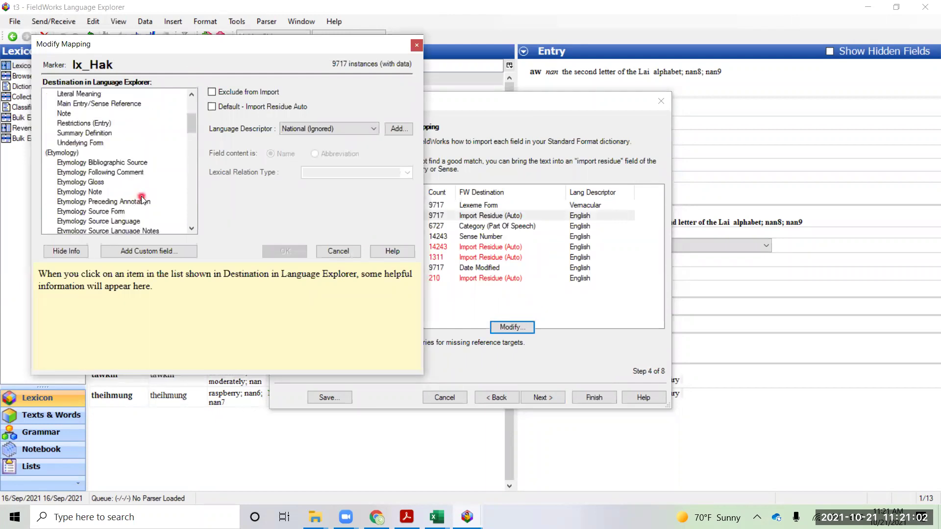
scroll(142, 200, "up", 3)
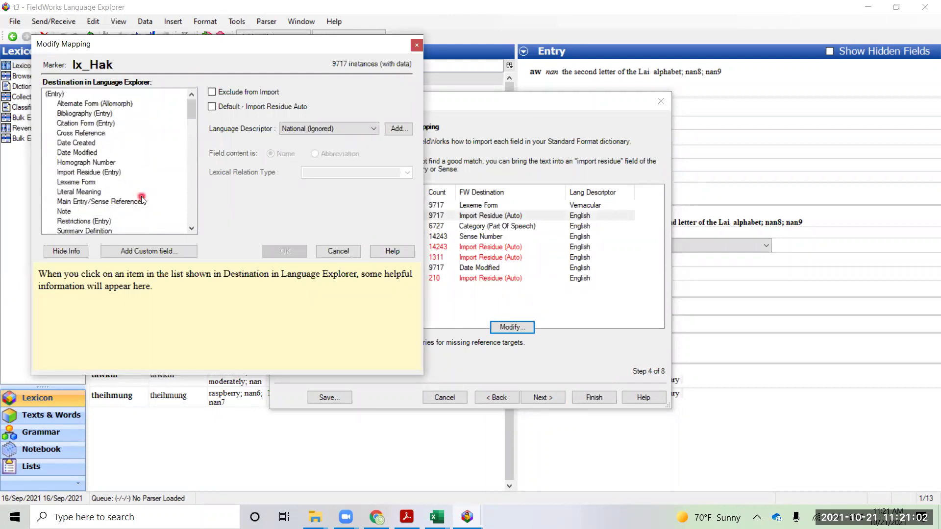
left_click(90, 183)
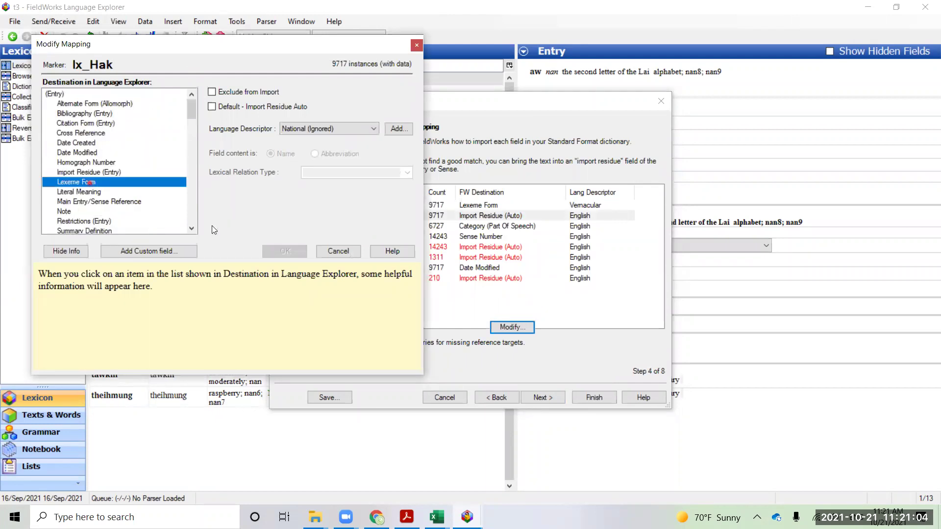
left_click(334, 127)
left_click(314, 156)
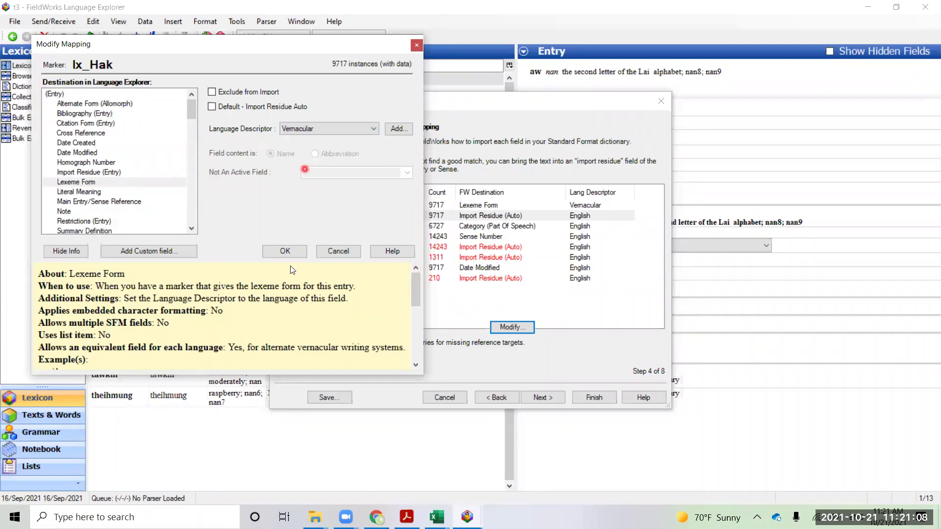
left_click(285, 252)
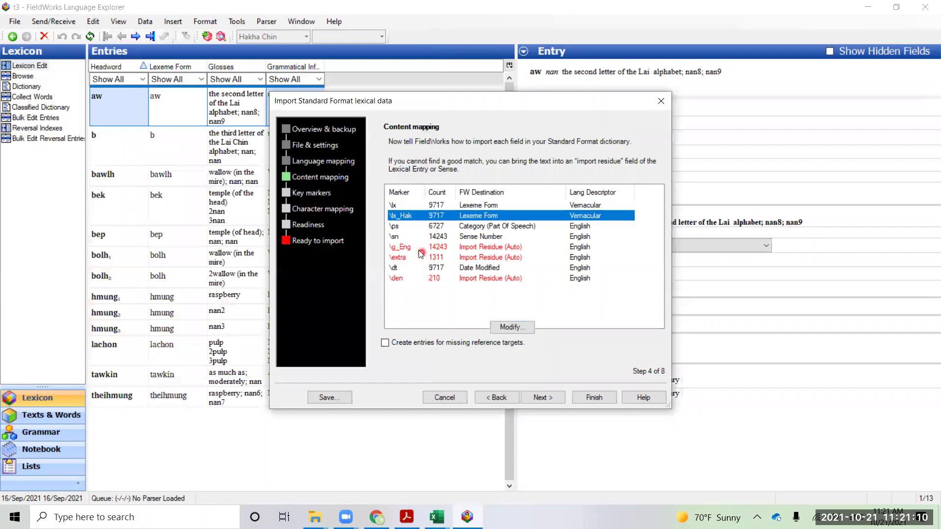
Step: Remap the \g_Eng marker from import residue to the Gloss field in English
left_click(417, 250)
left_click(510, 327)
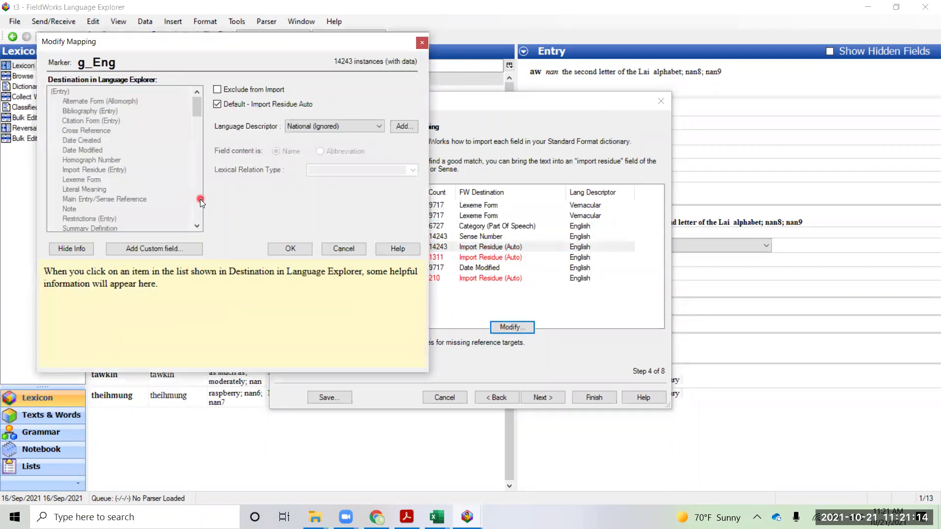
left_click(218, 104)
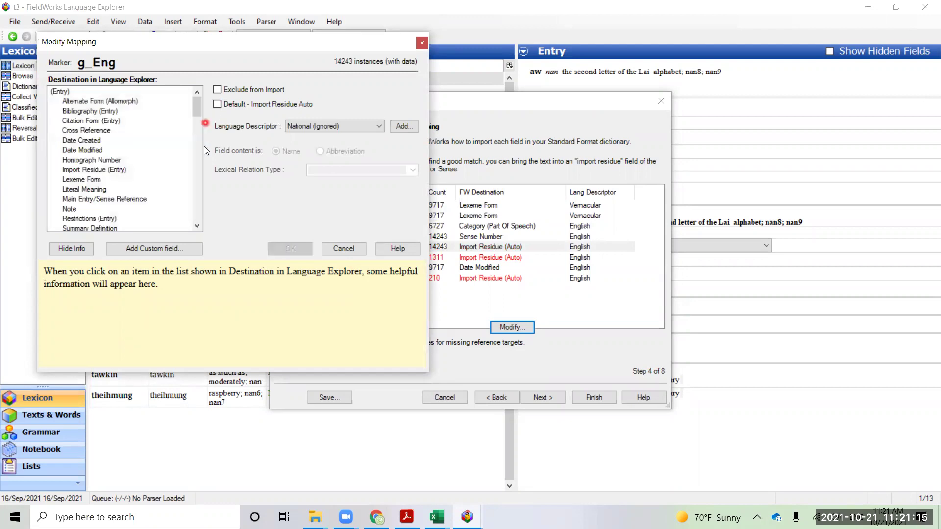
left_click(199, 201)
scroll(129, 184, "down", 4)
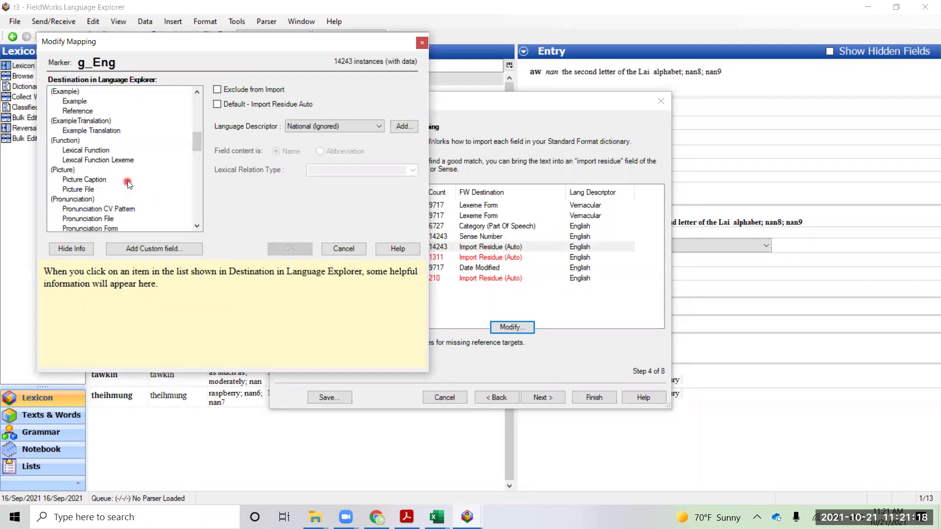
scroll(129, 183, "down", 6)
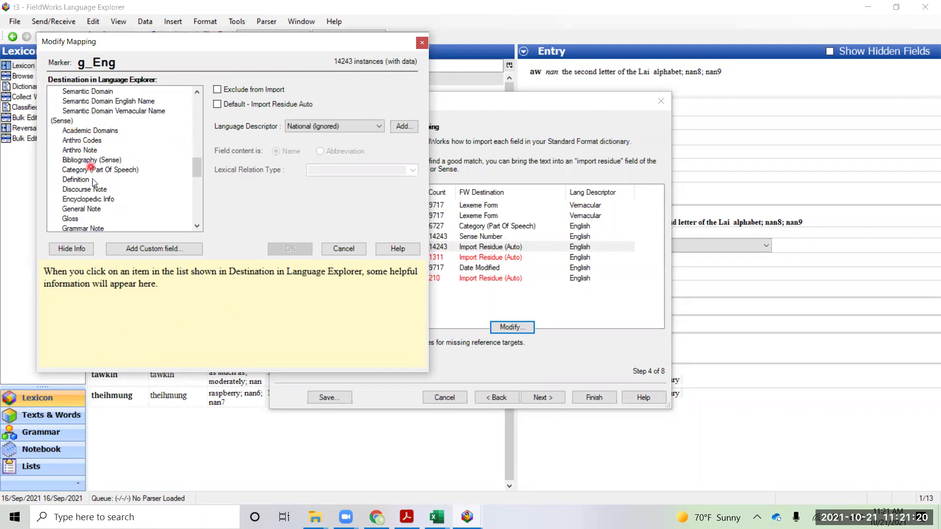
left_click(77, 219)
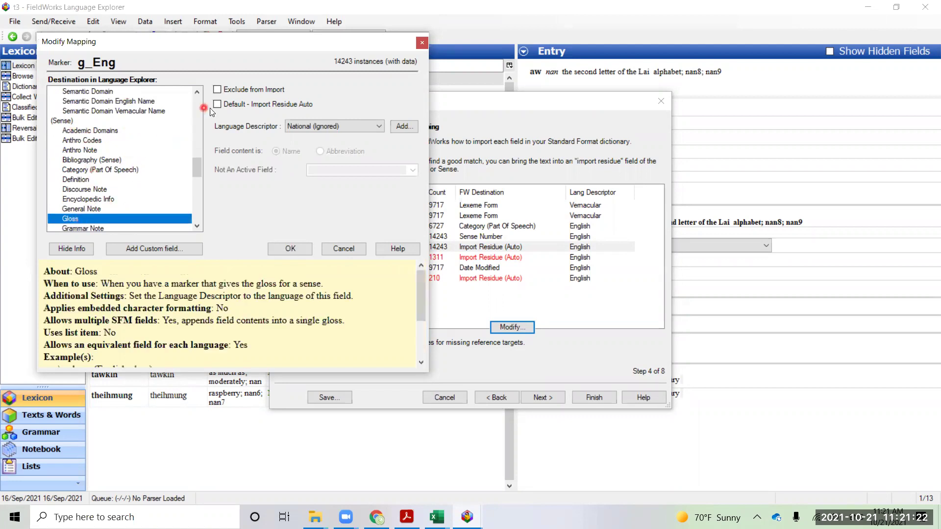
left_click(334, 131)
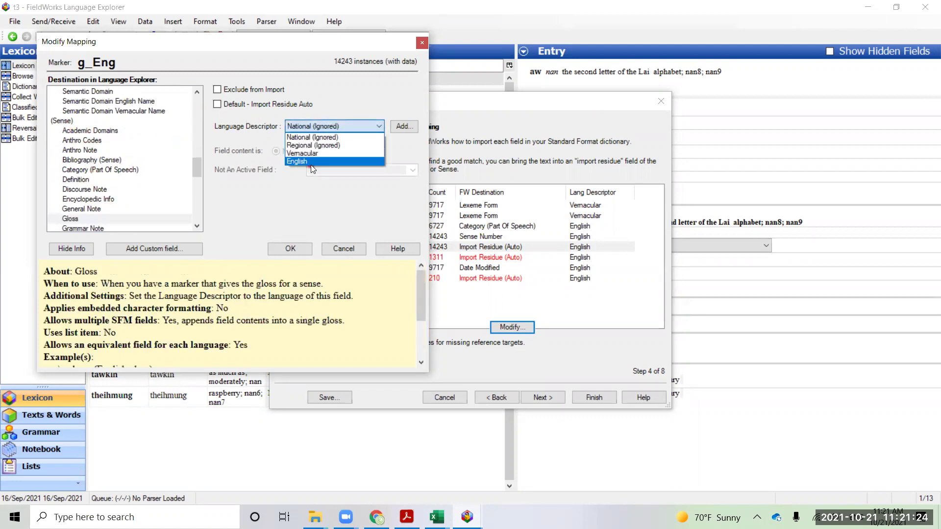
left_click(312, 161)
left_click(294, 249)
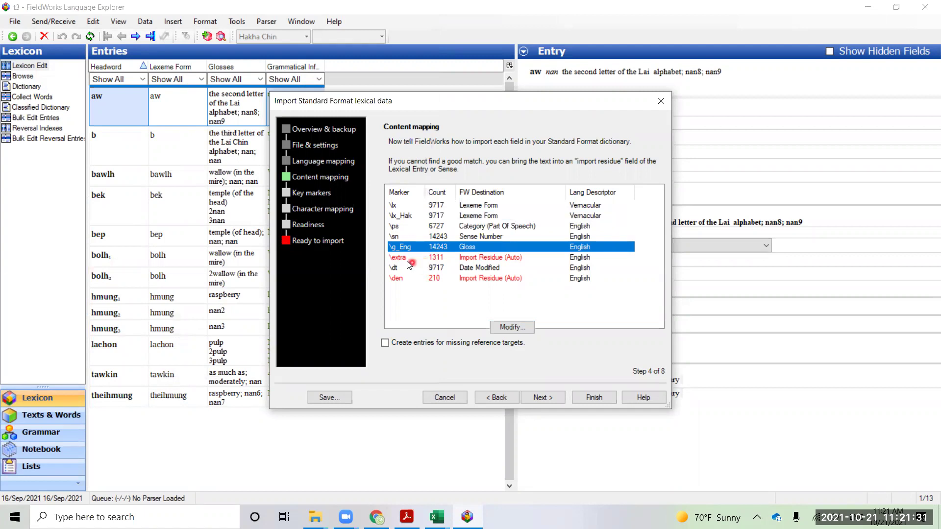
Step: Remap the \den marker from Import Residue Auto to Definition with English as its language
left_click(406, 279)
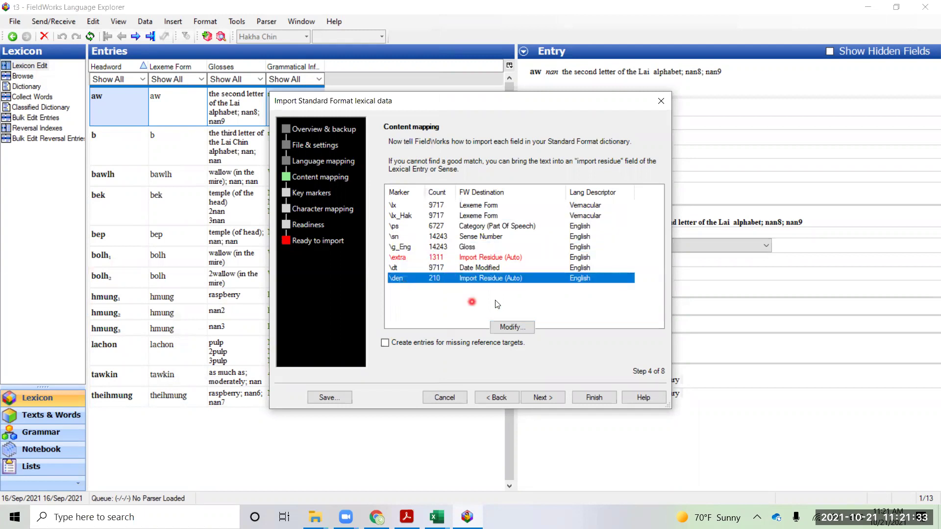
left_click(512, 327)
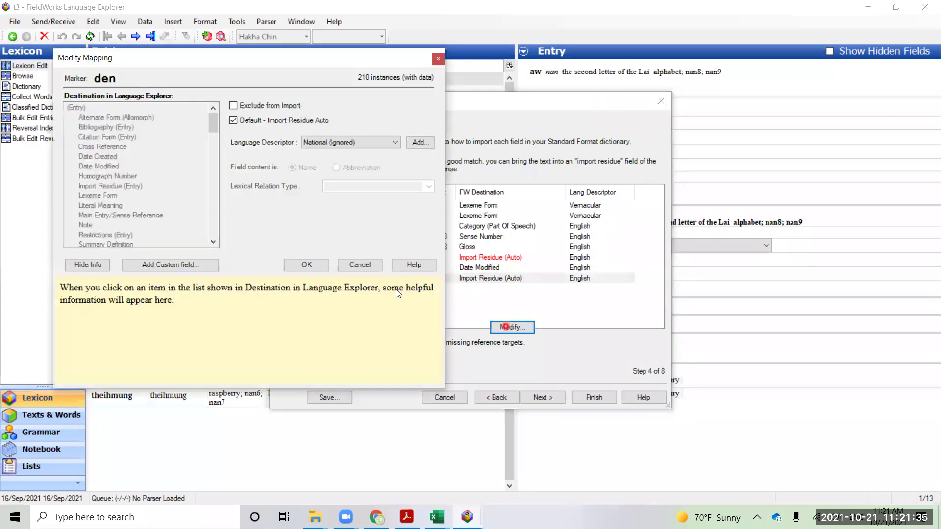
left_click(238, 122)
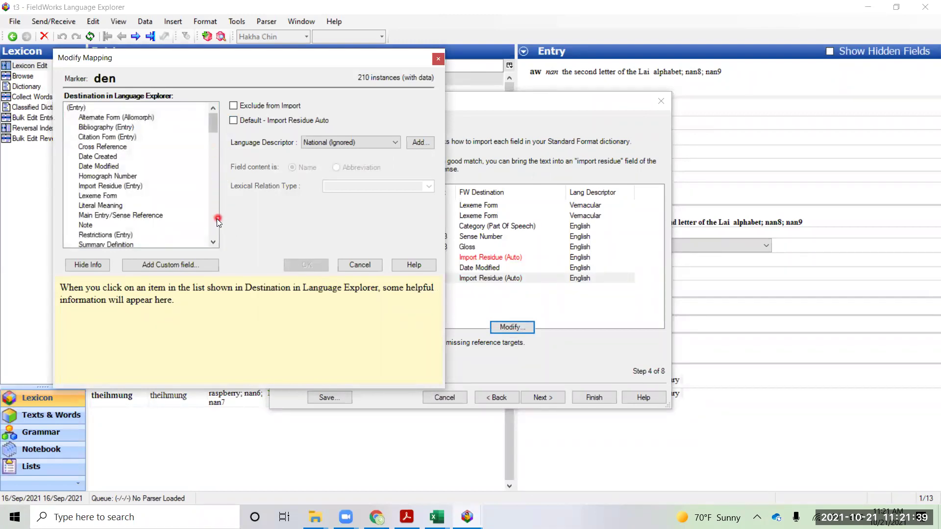
scroll(216, 219, "down", 15)
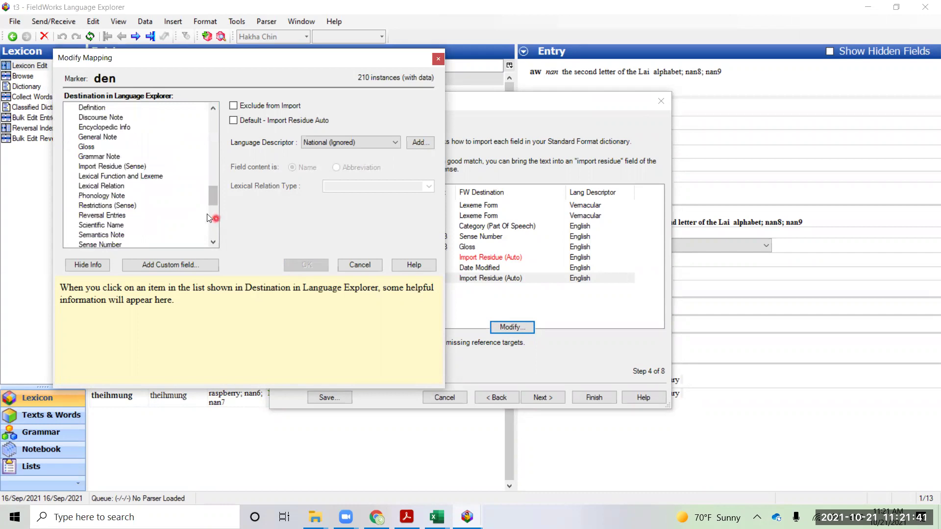
scroll(139, 177, "up", 1)
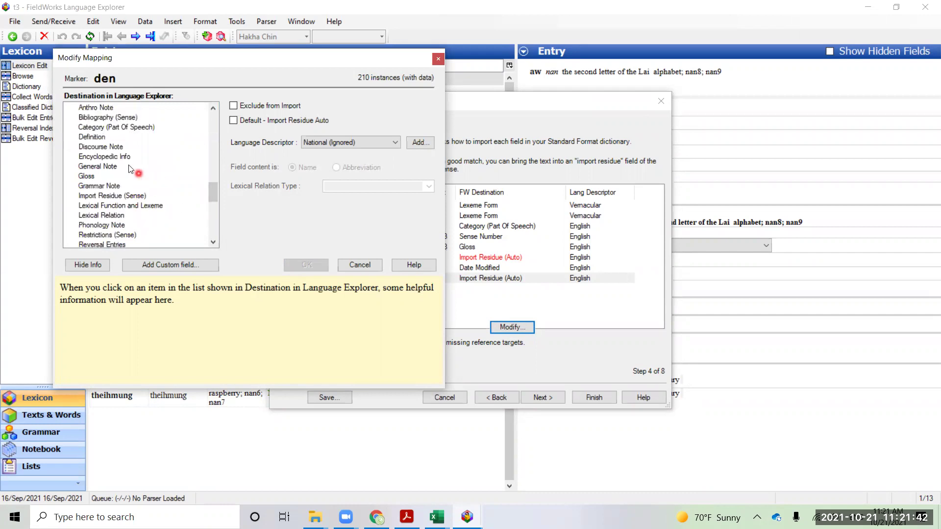
left_click(93, 139)
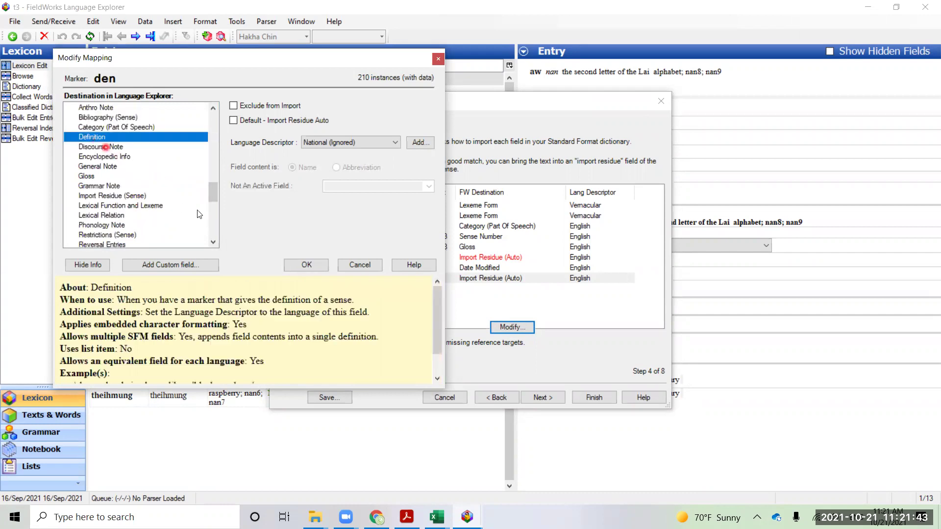
left_click(338, 144)
left_click(330, 175)
left_click(306, 266)
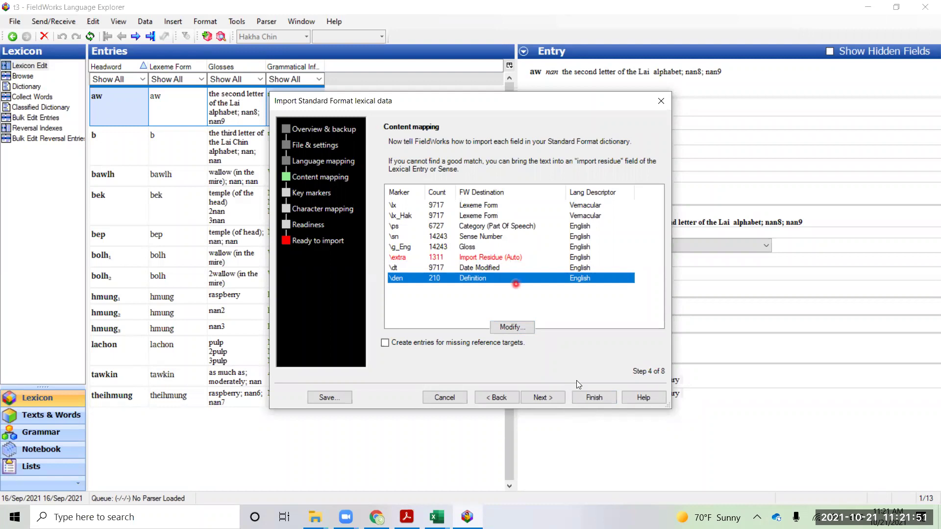
Step: Accept the key markers, skip character mapping, and generate the import readiness report
left_click(544, 398)
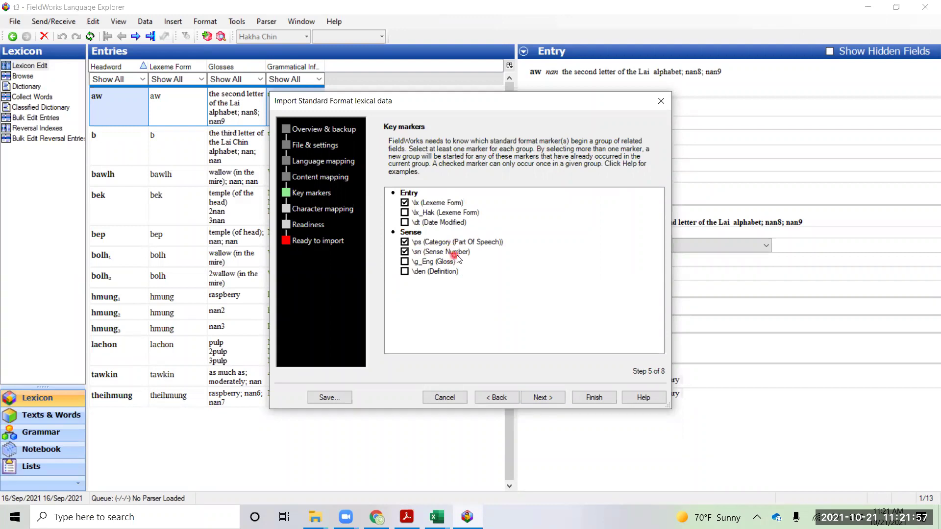
left_click(551, 400)
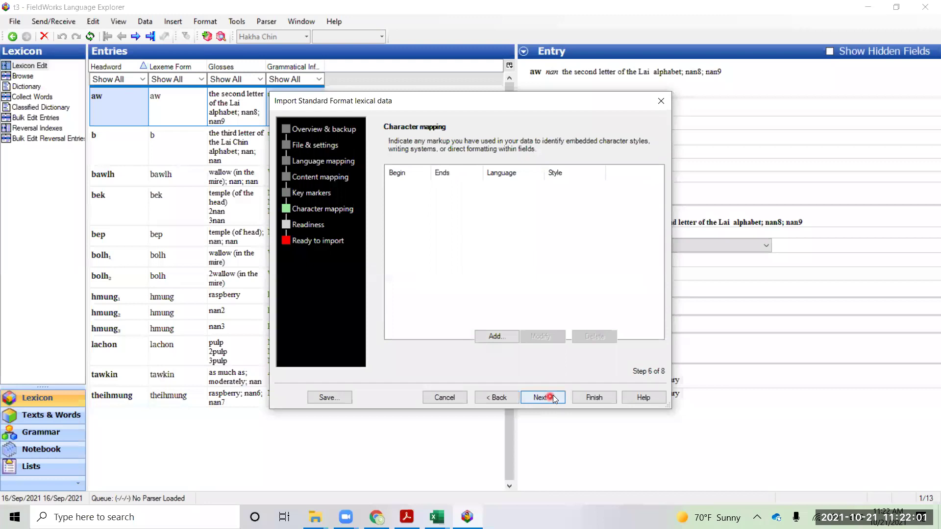
left_click(545, 399)
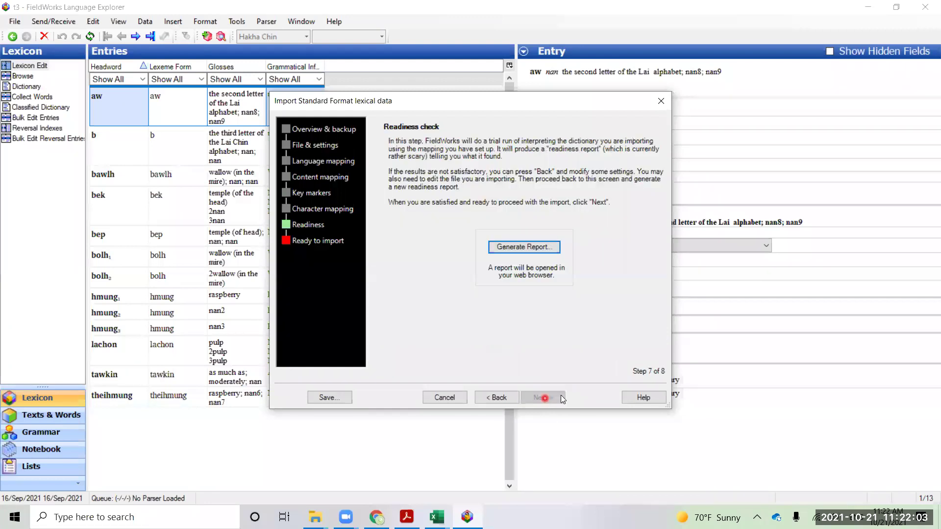
left_click(530, 248)
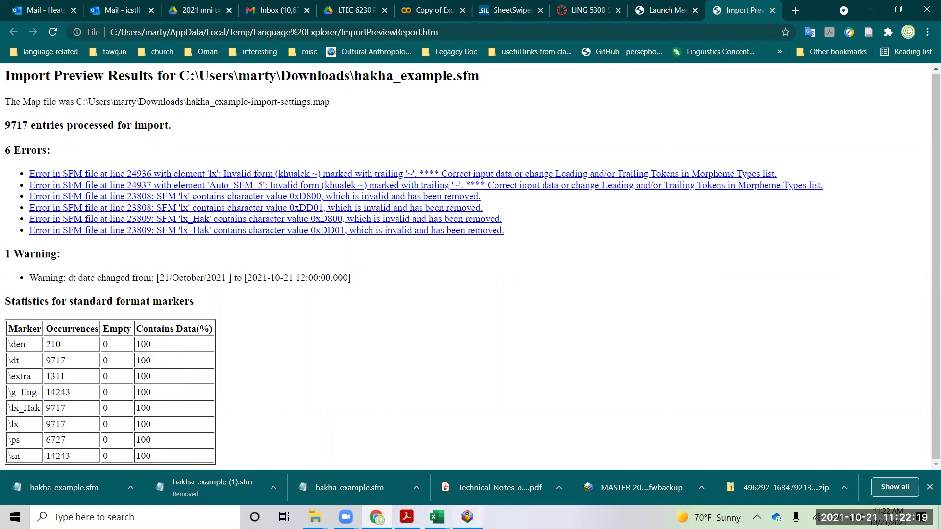
Step: After reviewing the preview report (9717 entries, 6 errors, 1 warning), return to the FieldWorks wizard
left_click(466, 518)
Step: Run the final import of the Lai dictionary entries and look through the Import Log
left_click(543, 398)
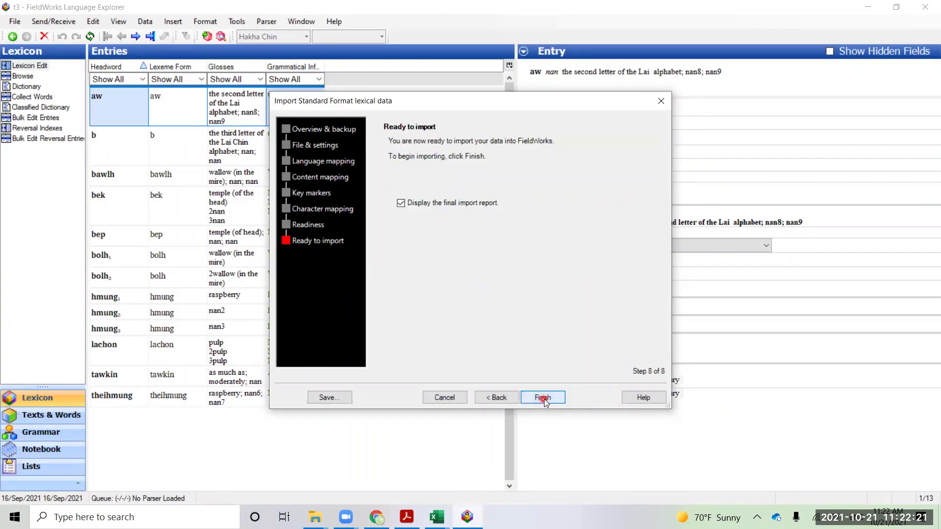
left_click(551, 400)
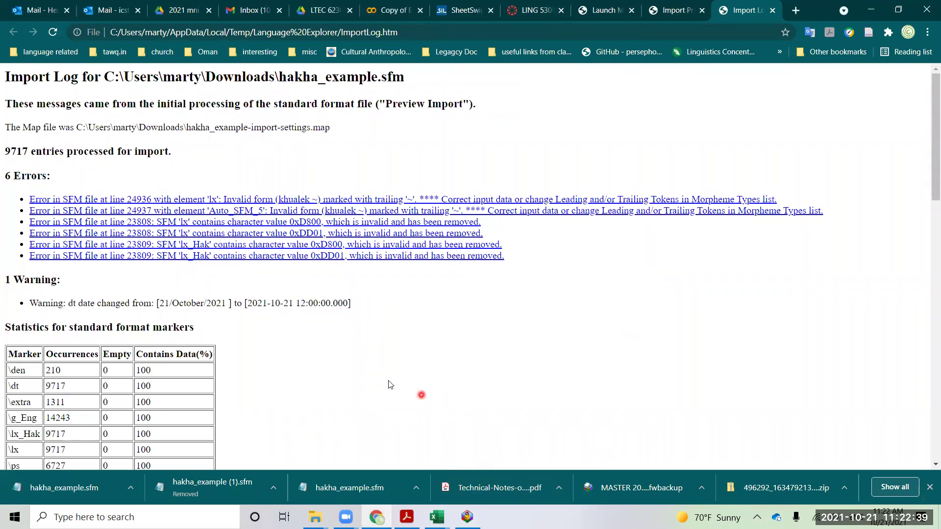
scroll(389, 384, "down", 2)
left_click(177, 350)
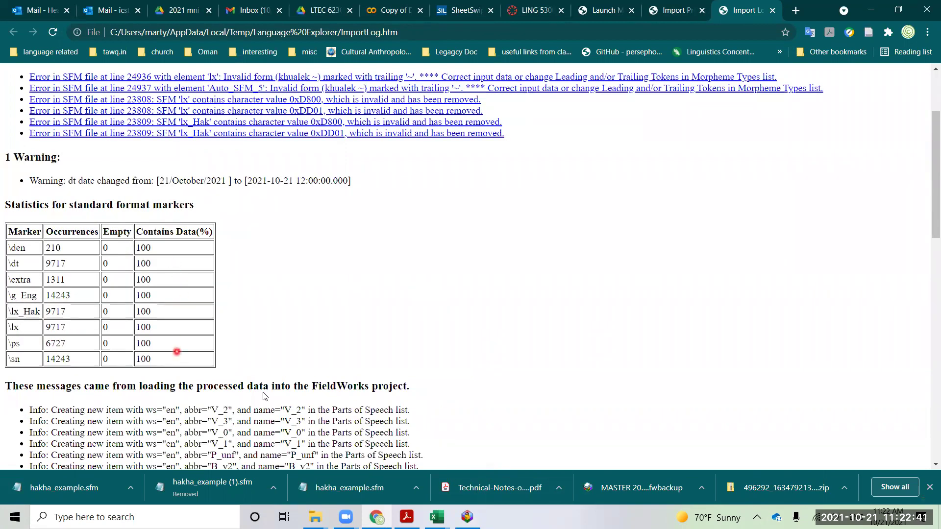
Step: Back in FieldWorks, browse the Lexicon's list of 9,730 imported entries
key("alt+Tab")
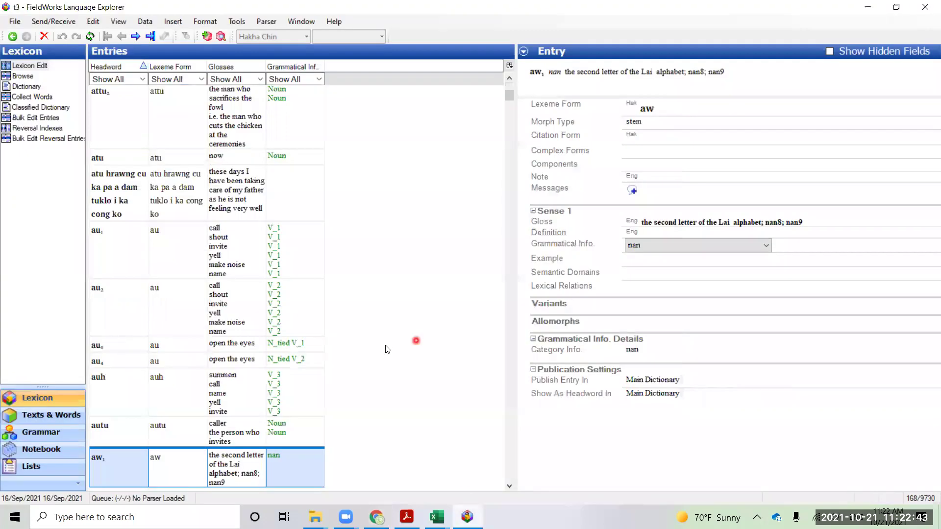
left_click(934, 502)
left_click(342, 311)
scroll(348, 323, "up", 6)
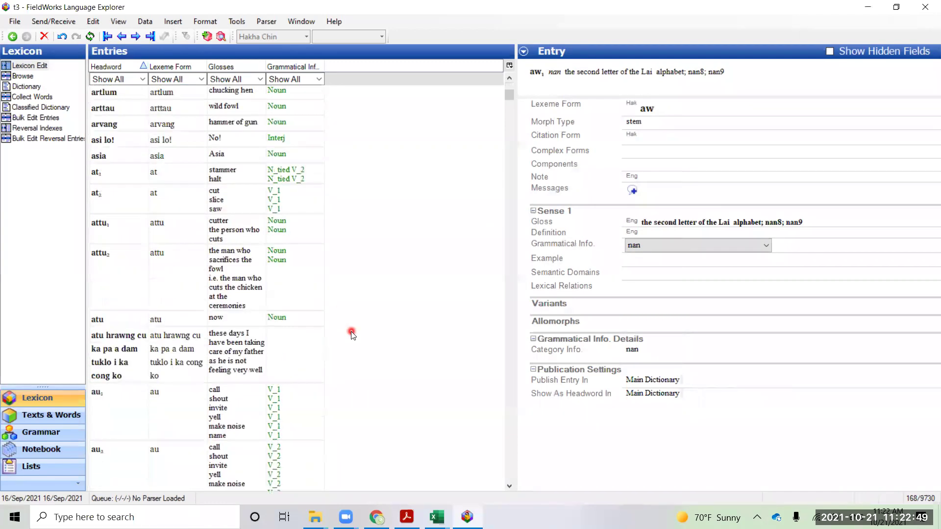
scroll(351, 338, "down", 3)
scroll(345, 346, "down", 3)
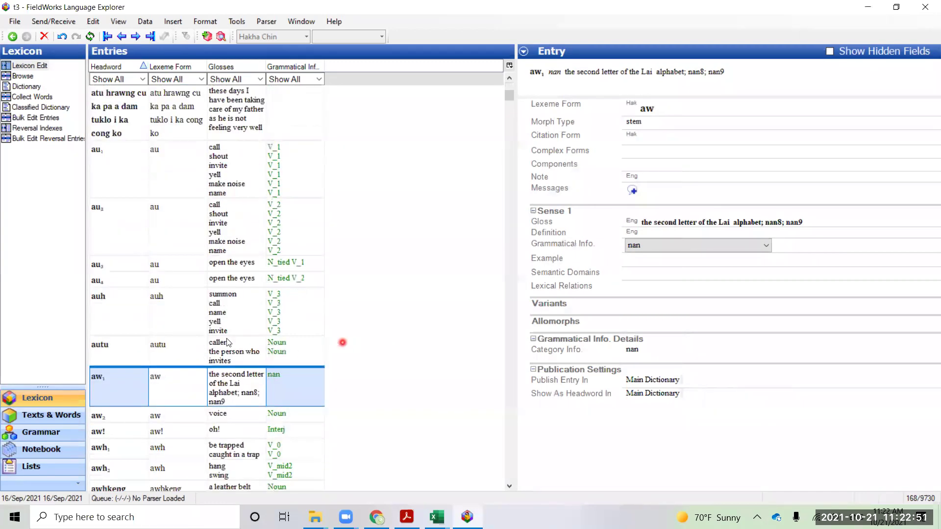
scroll(138, 383, "down", 2)
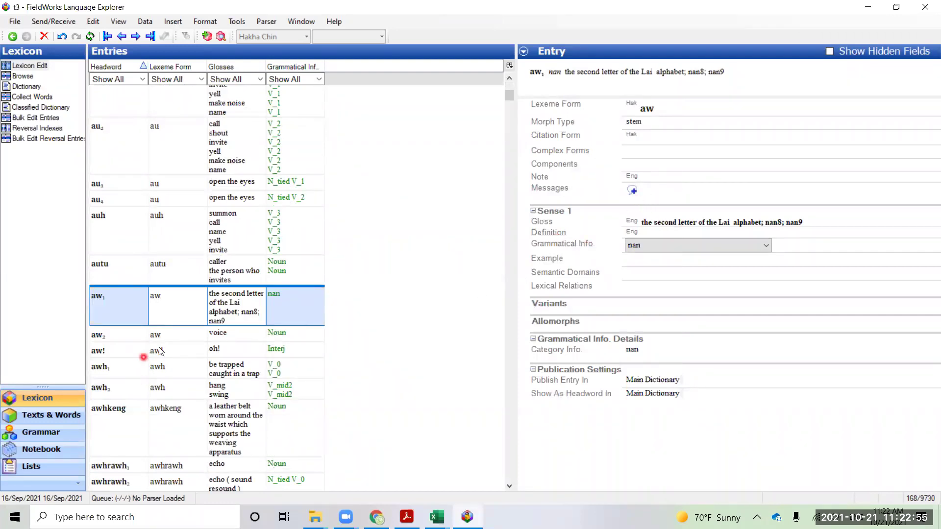
Step: Open the aw₂ entry, glossed 'voice' as a Noun, and scroll through its details
left_click(128, 338)
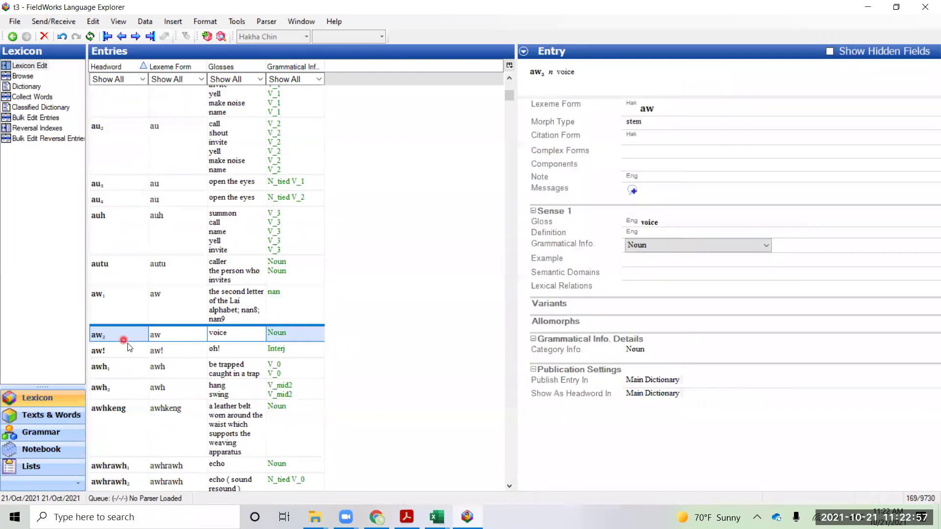
scroll(229, 374, "down", 3)
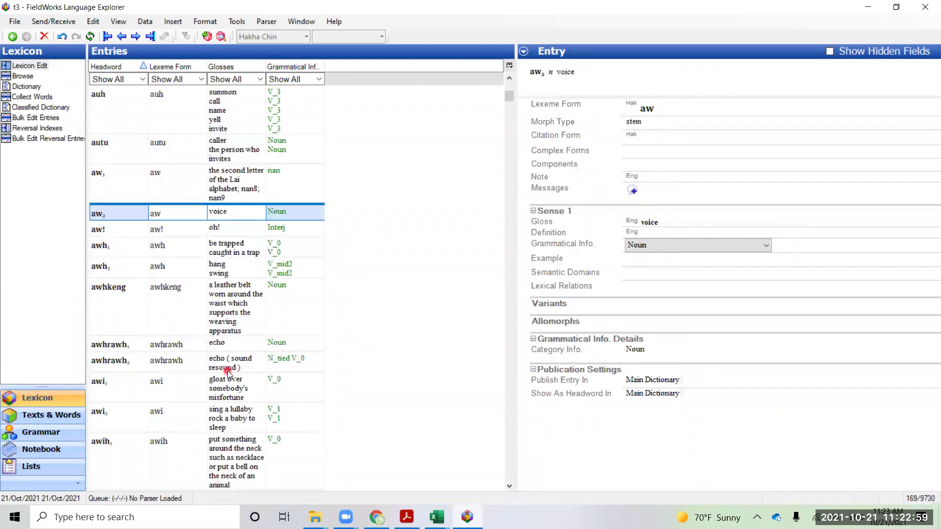
scroll(229, 373, "down", 2)
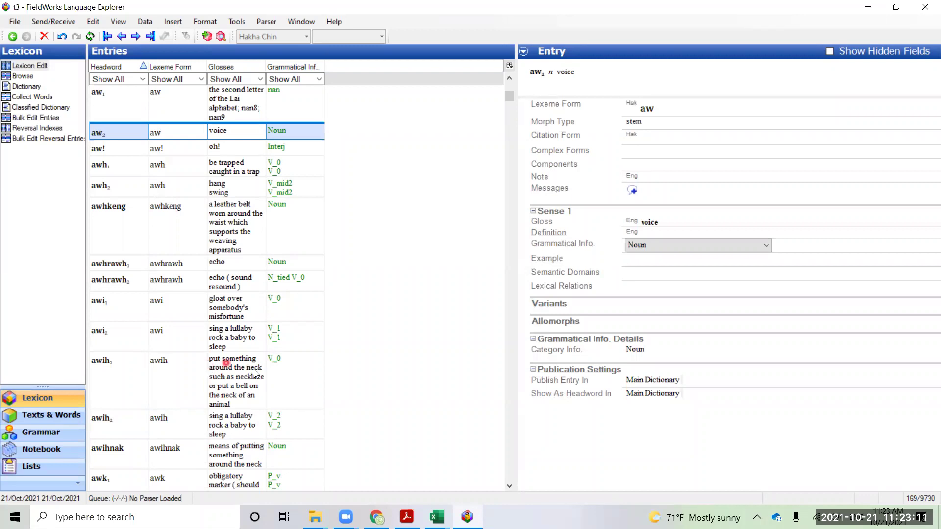
scroll(286, 369, "down", 3)
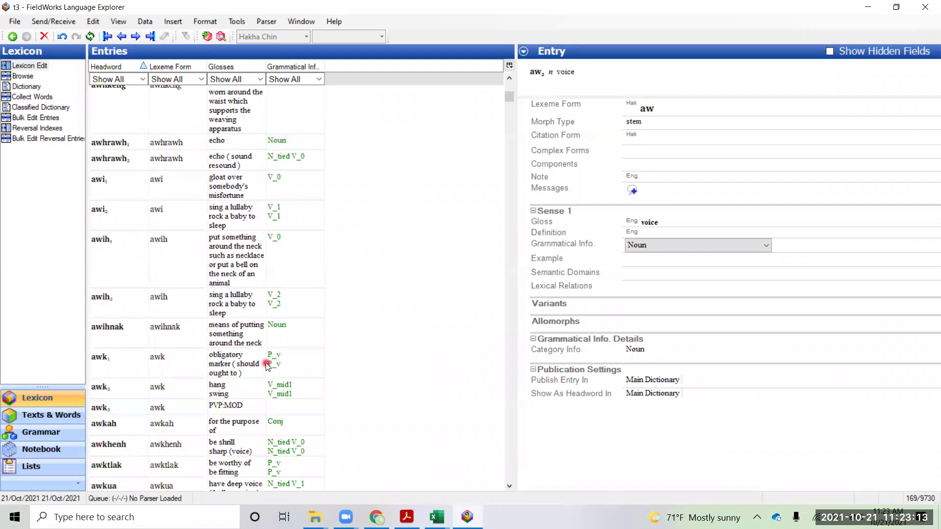